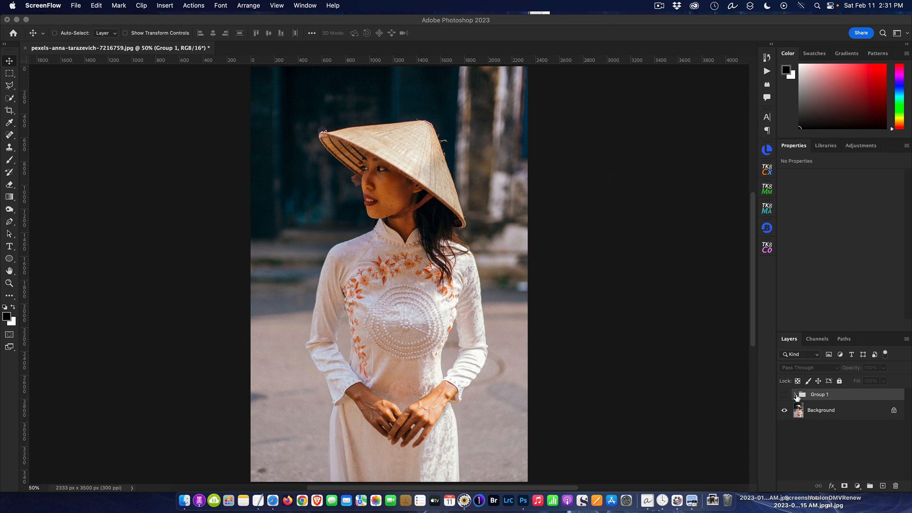
Compare the photo with and without the Group 1 effect, leave the group hidden and delete it.
{"action": "left_click", "coordinate": [786, 397]}
{"action": "left_click", "coordinate": [785, 397]}
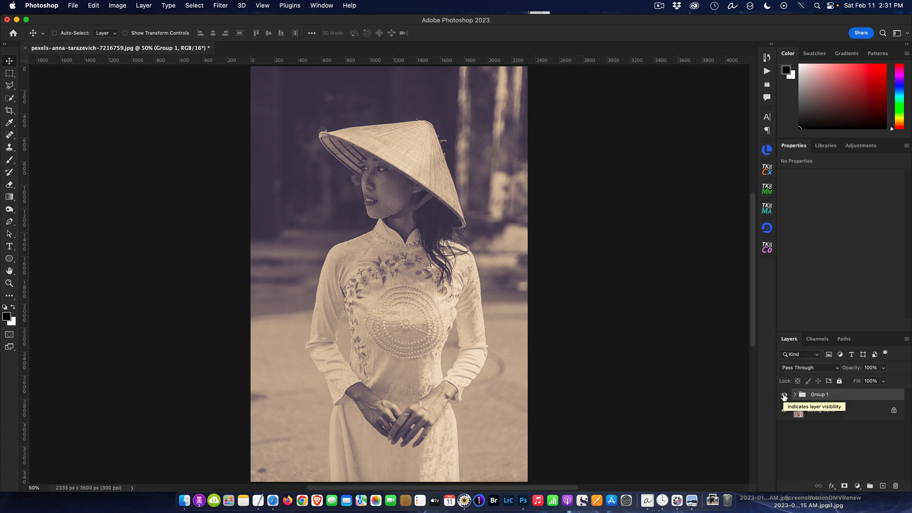
{"action": "left_click", "coordinate": [785, 395]}
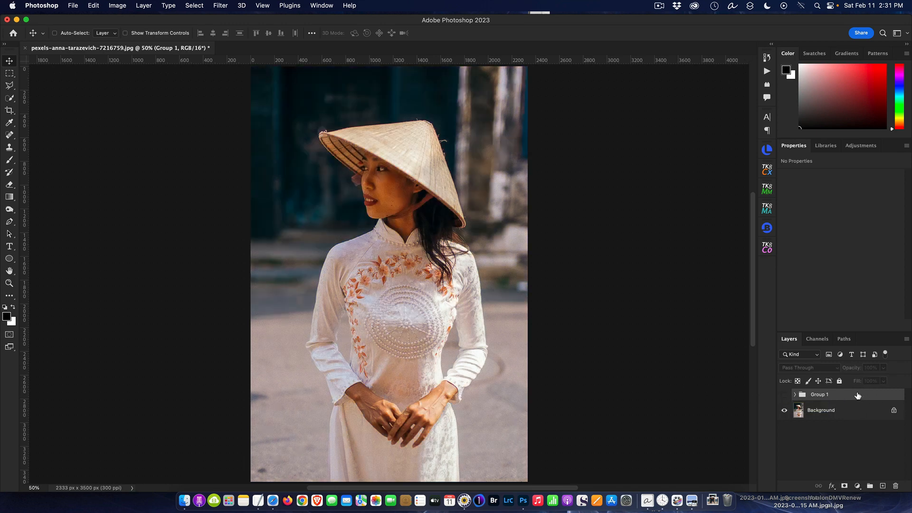
{"action": "left_click_drag", "start_coordinate": [858, 397], "coordinate": [896, 486]}
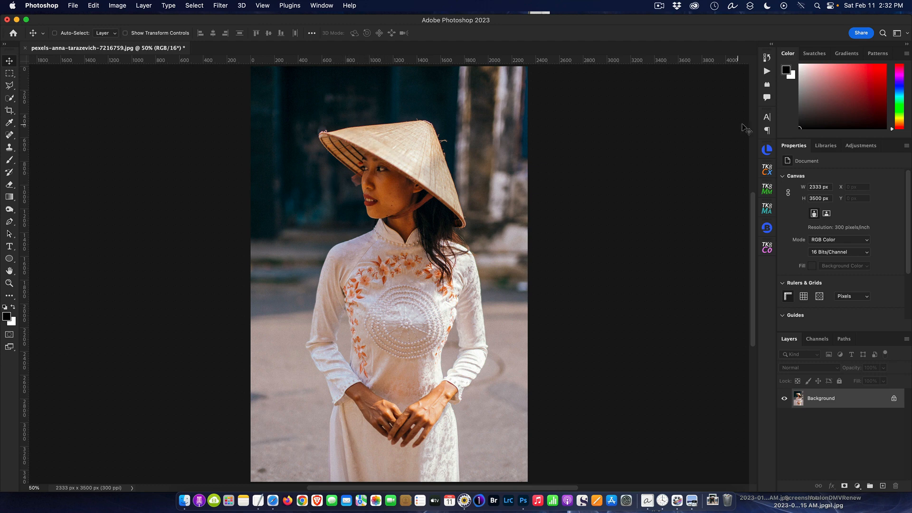
Display the available actions and collapse the recorded commands of the Portrait Retouch action.
{"action": "left_click", "coordinate": [767, 72]}
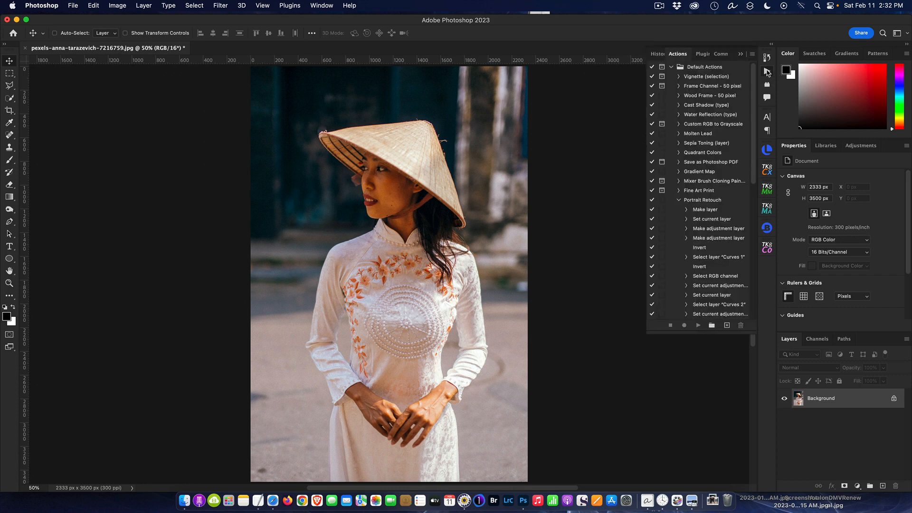
{"action": "left_click", "coordinate": [767, 71]}
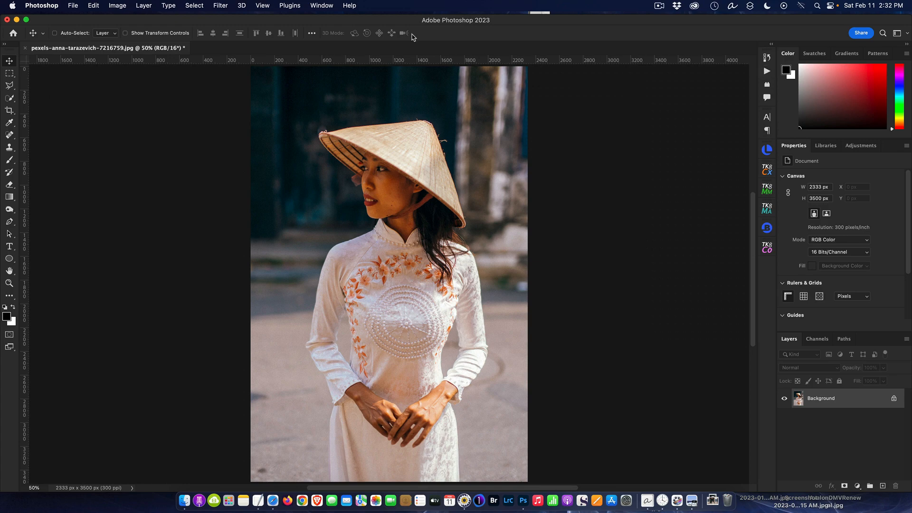
{"action": "left_click", "coordinate": [316, 7]}
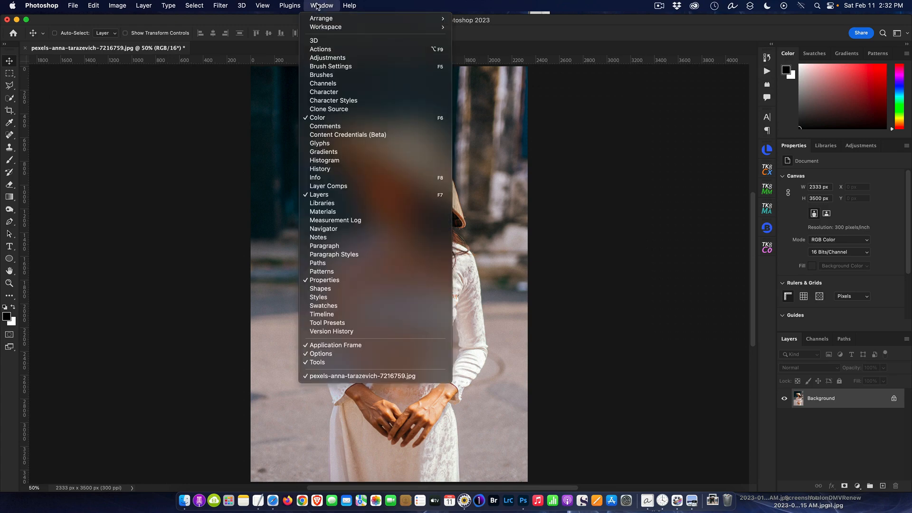
{"action": "left_click", "coordinate": [333, 49]}
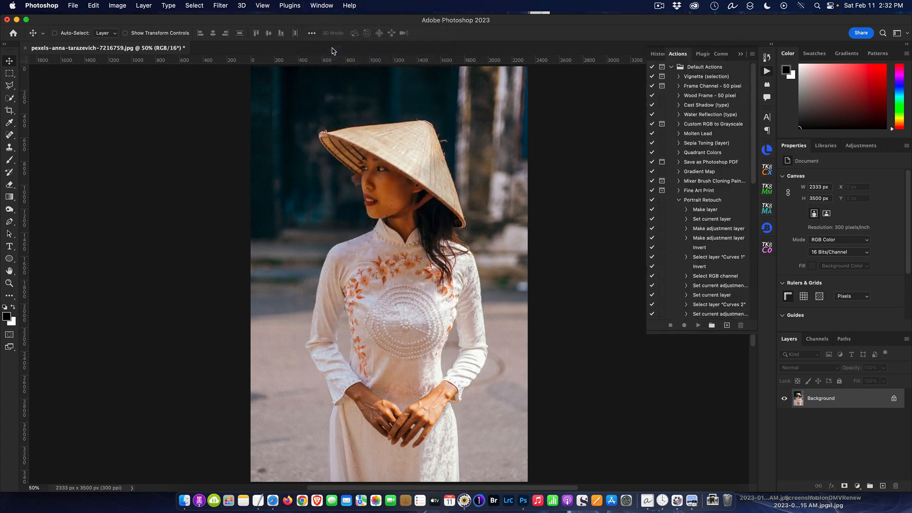
{"action": "left_click", "coordinate": [678, 201]}
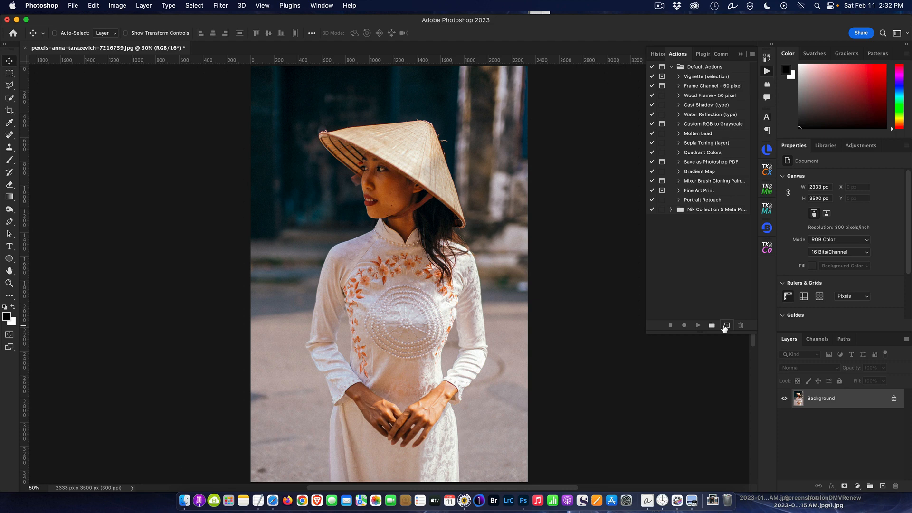
Create a new action named "Old Black & White Vintage" in Default Actions with the colour Blue and start recording it.
{"action": "left_click", "coordinate": [726, 327]}
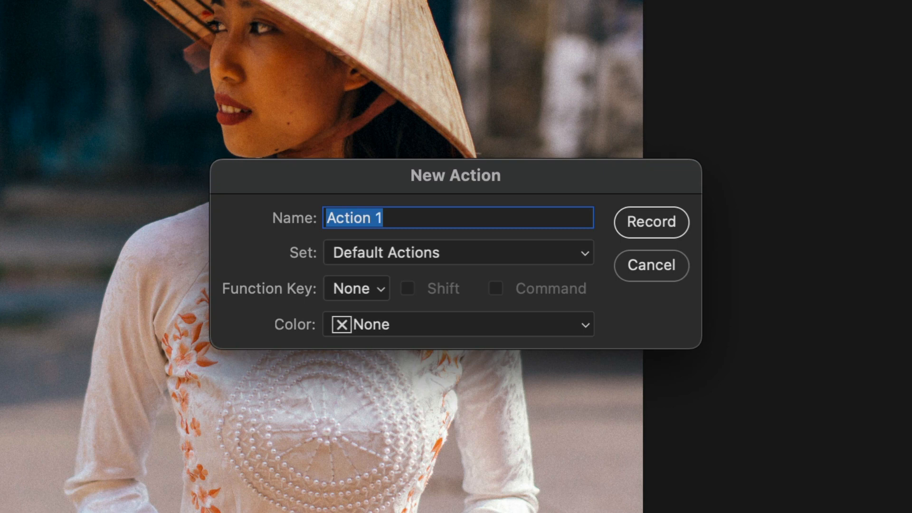
{"action": "type", "text": "Old "}
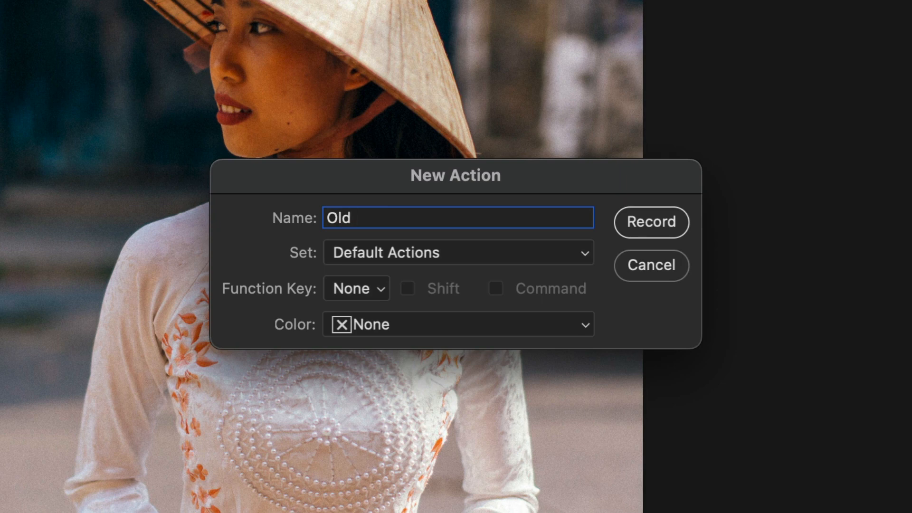
{"action": "type", "text": "Black & "}
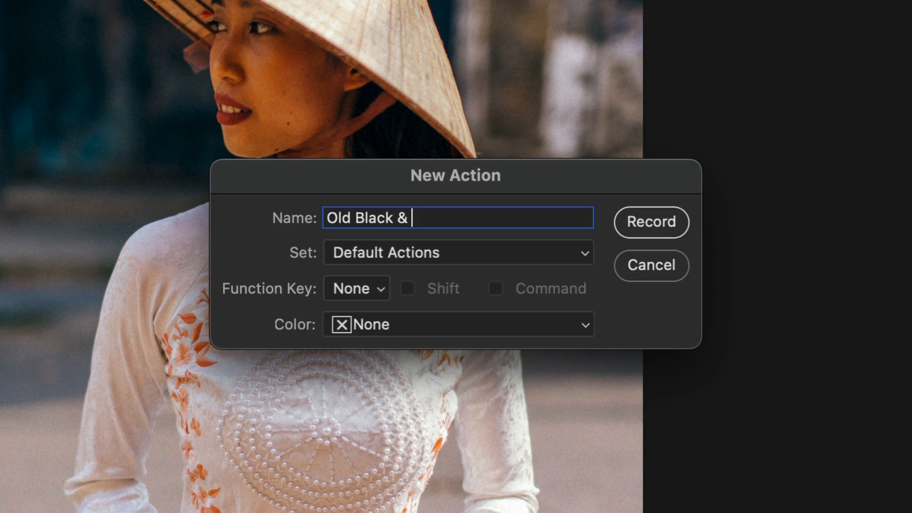
{"action": "type", "text": "White Vintage"}
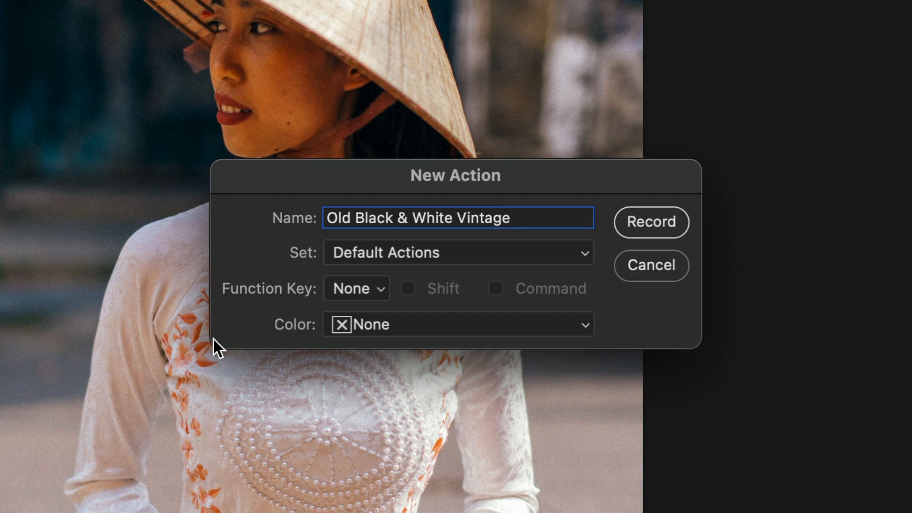
{"action": "left_click", "coordinate": [594, 324]}
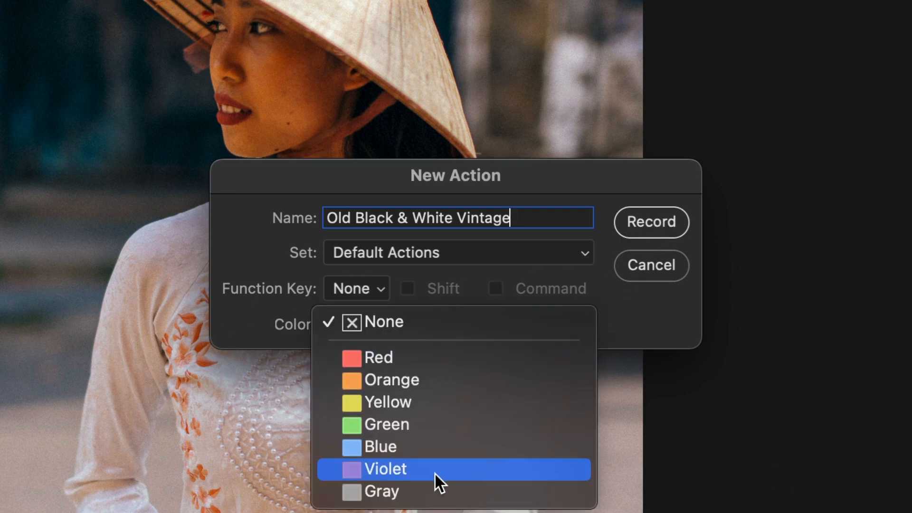
{"action": "left_click", "coordinate": [432, 449]}
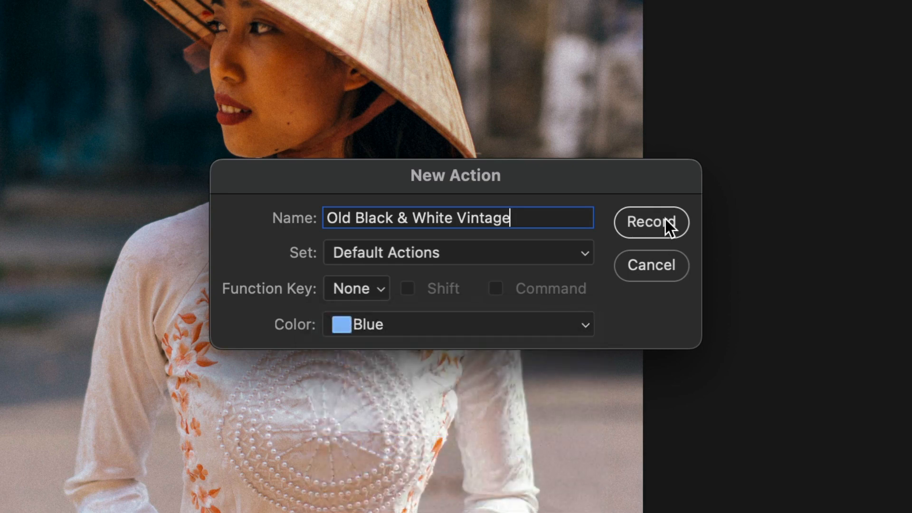
{"action": "left_click", "coordinate": [665, 220]}
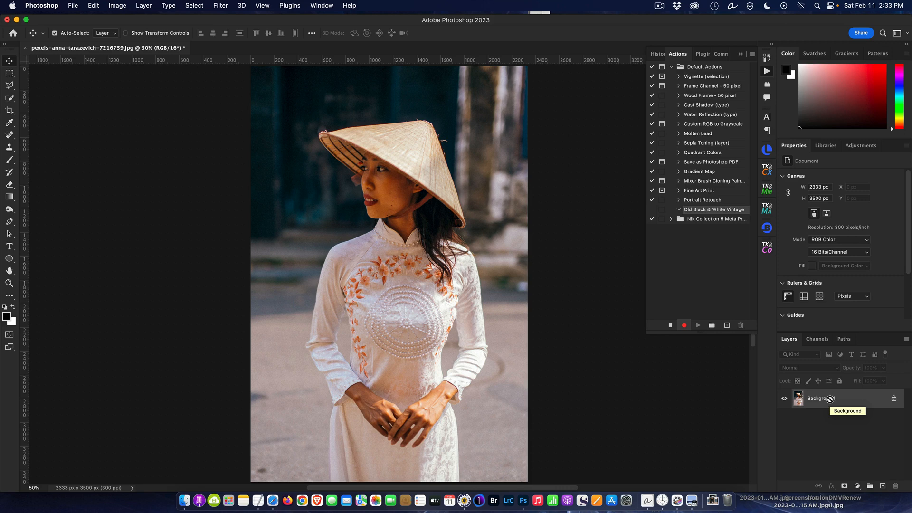
Duplicate the Background layer and rename the copy "Sharpen".
{"action": "key", "text": "super+j"}
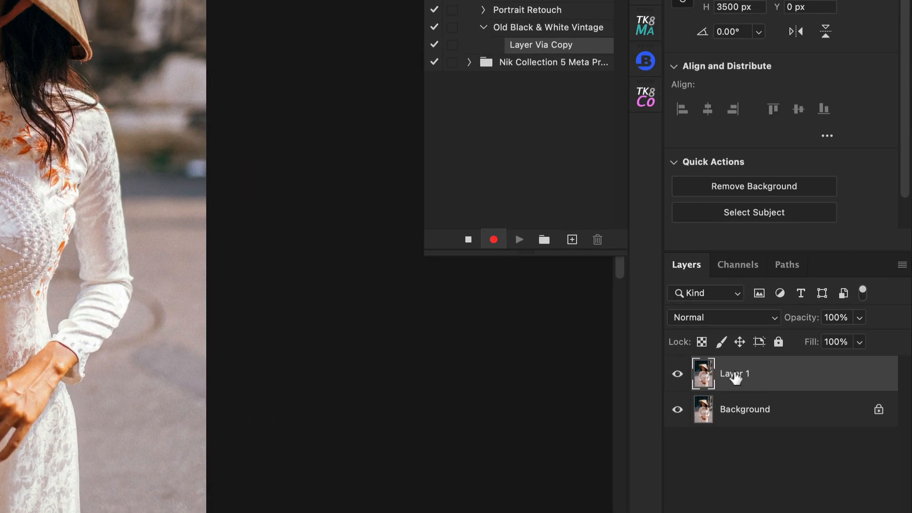
{"action": "double_click", "coordinate": [735, 374]}
{"action": "type", "text": "Sharpen"}
{"action": "key", "text": "Return"}
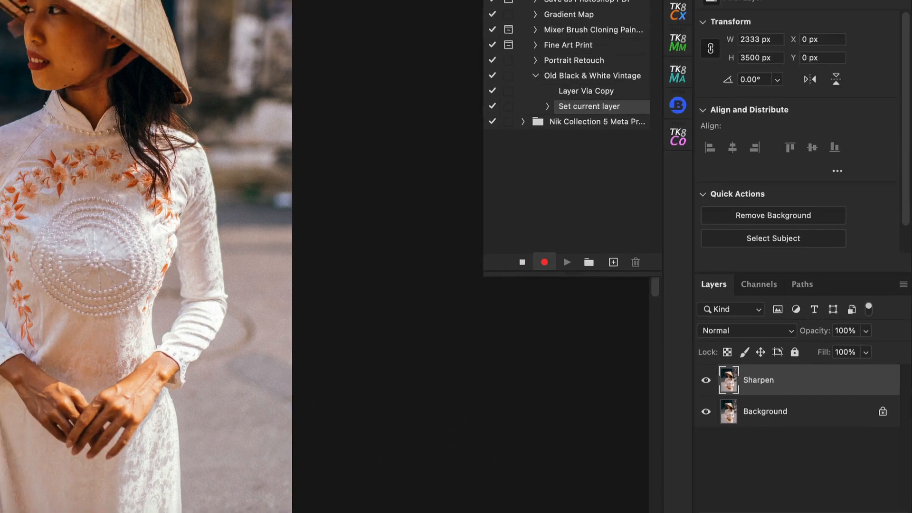
Apply Unsharp Mask to the Sharpen layer with amount 100%, radius 5.0 pixels and threshold 0, comparing the preview on and off.
{"action": "left_click", "coordinate": [221, 5]}
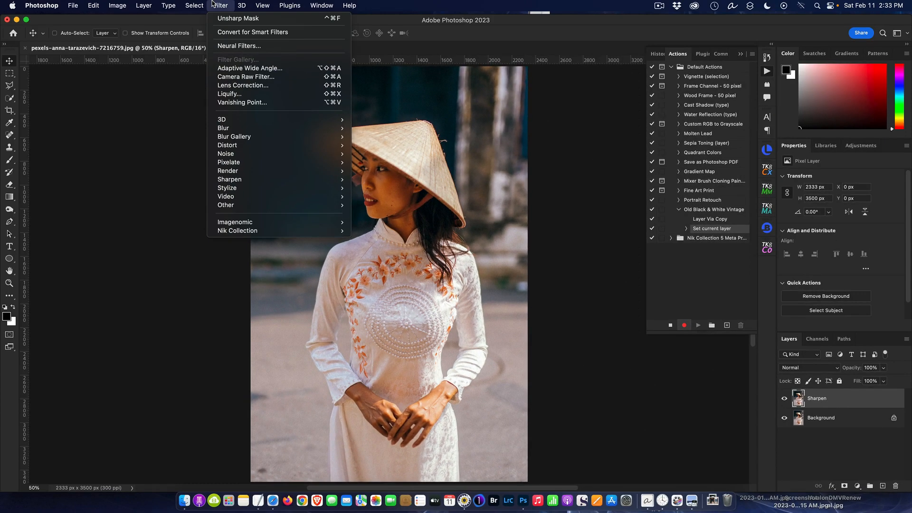
{"action": "mouse_move", "coordinate": [261, 159]}
{"action": "mouse_move", "coordinate": [269, 186]}
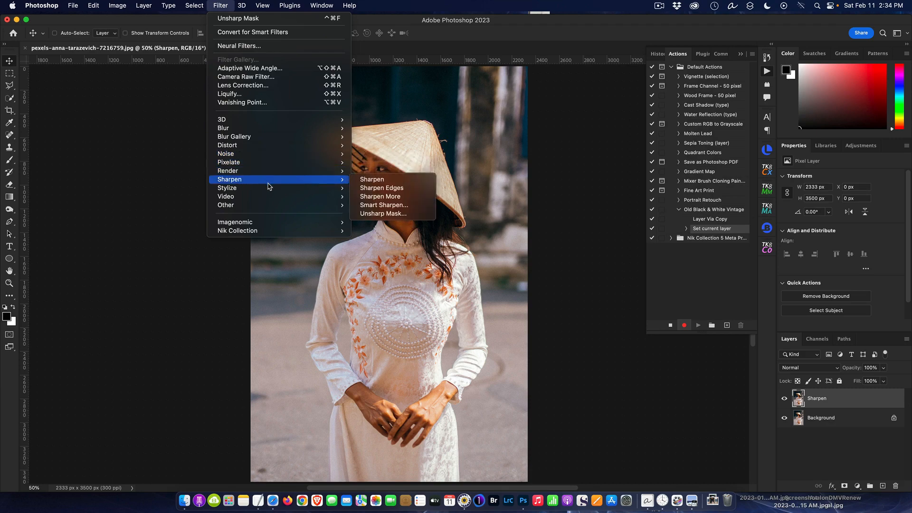
{"action": "left_click", "coordinate": [396, 215]}
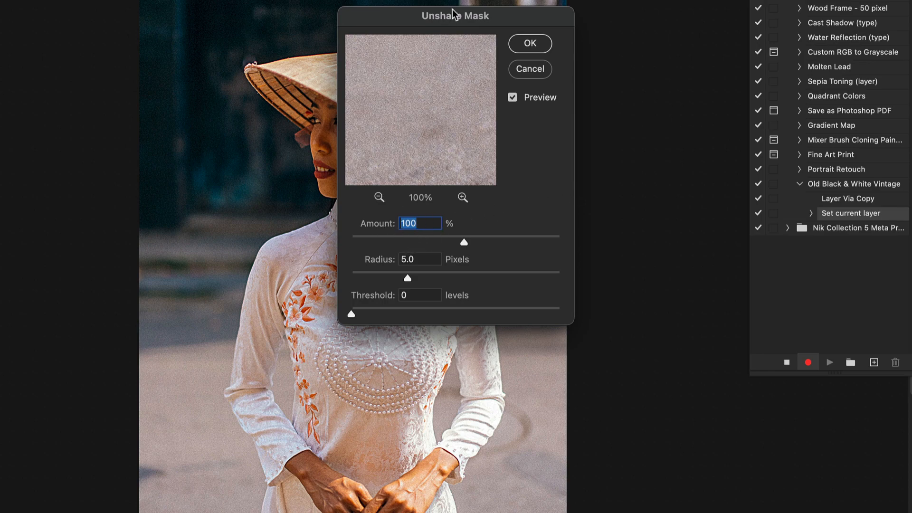
{"action": "left_click_drag", "start_coordinate": [453, 15], "coordinate": [606, 1]}
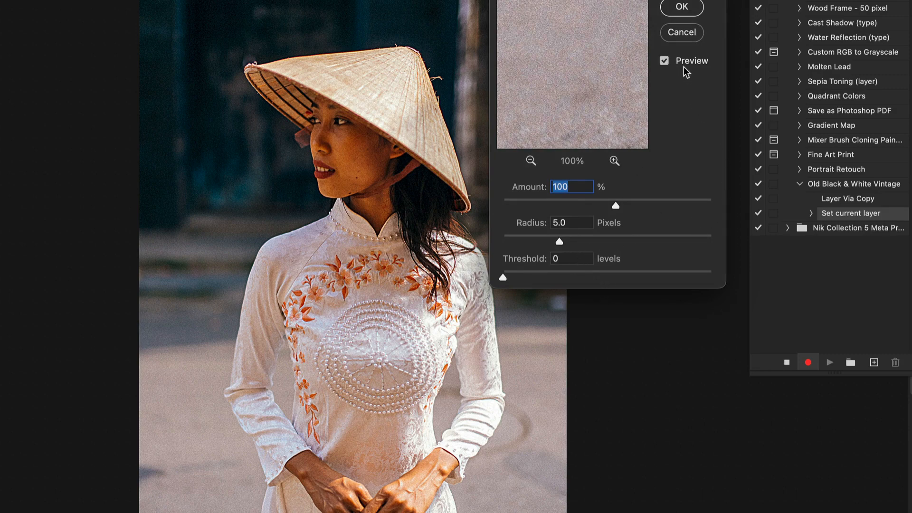
{"action": "left_click", "coordinate": [665, 60]}
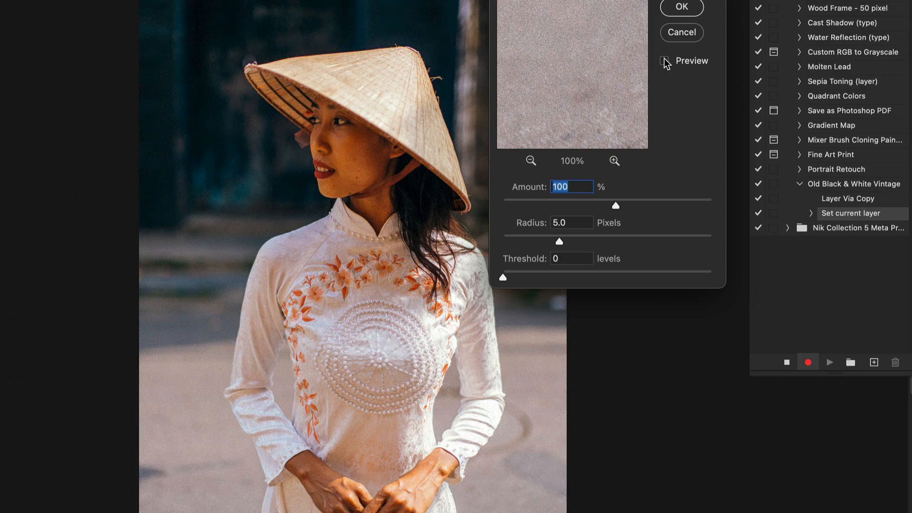
{"action": "left_click", "coordinate": [664, 61]}
{"action": "left_click", "coordinate": [664, 61]}
{"action": "left_click", "coordinate": [664, 61]}
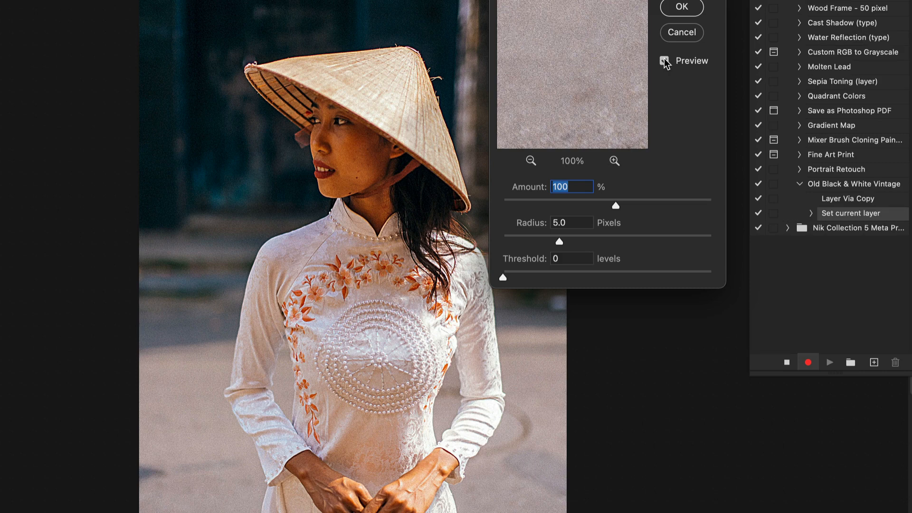
{"action": "left_click", "coordinate": [682, 7]}
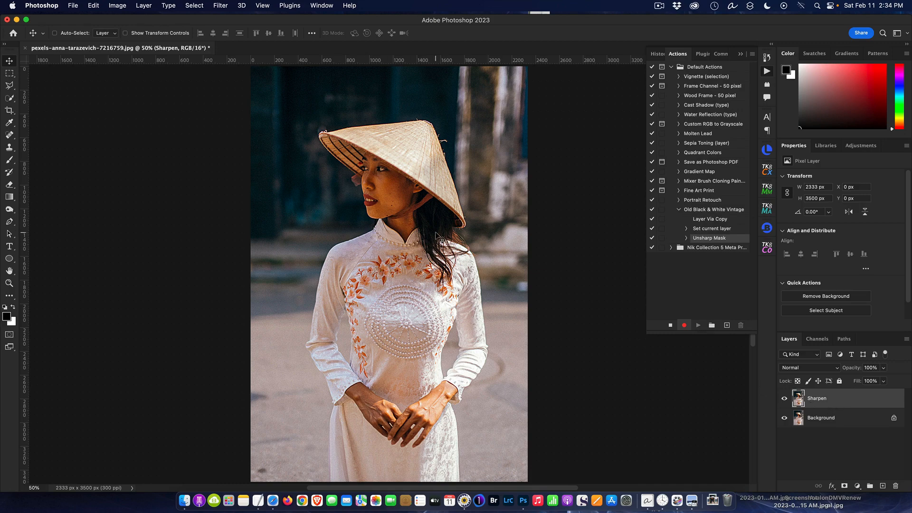
Inspect the sharpening up close, reduce the Sharpen layer's opacity to 50% and deselect the layer.
{"action": "scroll", "coordinate": [435, 234], "scroll_direction": "up", "scroll_amount": 5}
{"action": "scroll", "coordinate": [435, 234], "scroll_direction": "down", "scroll_amount": 3}
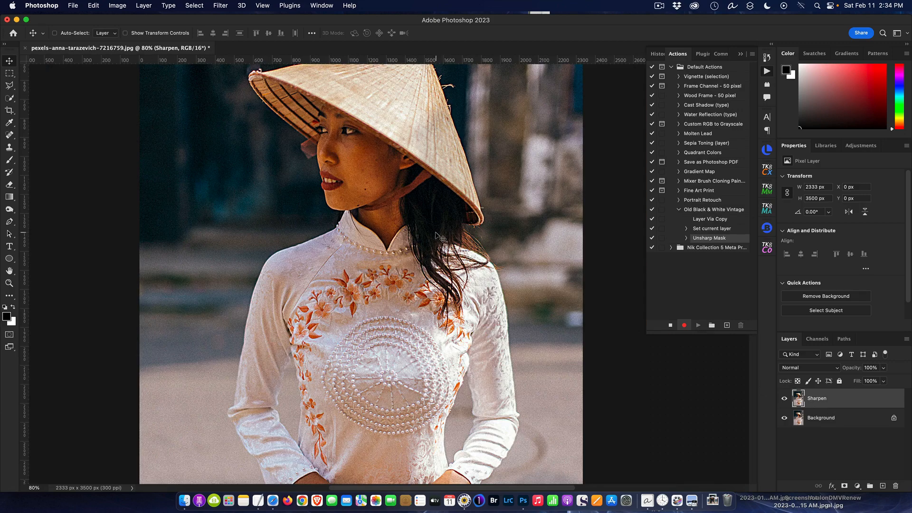
{"action": "scroll", "coordinate": [462, 209], "scroll_direction": "up", "scroll_amount": 3}
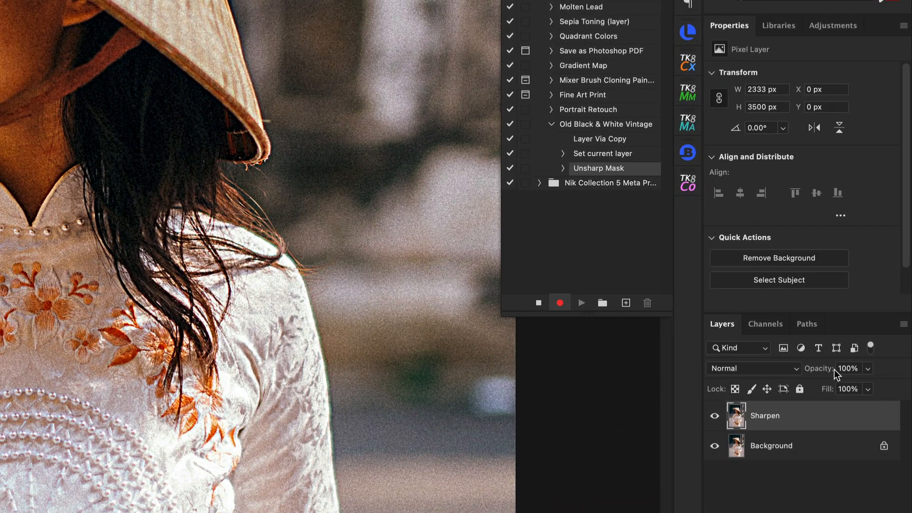
{"action": "left_click", "coordinate": [870, 369]}
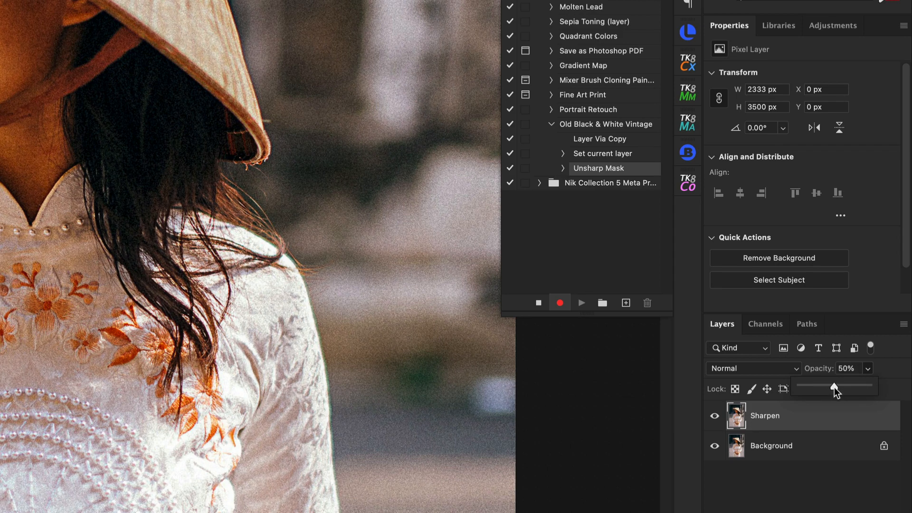
{"action": "left_click", "coordinate": [739, 503]}
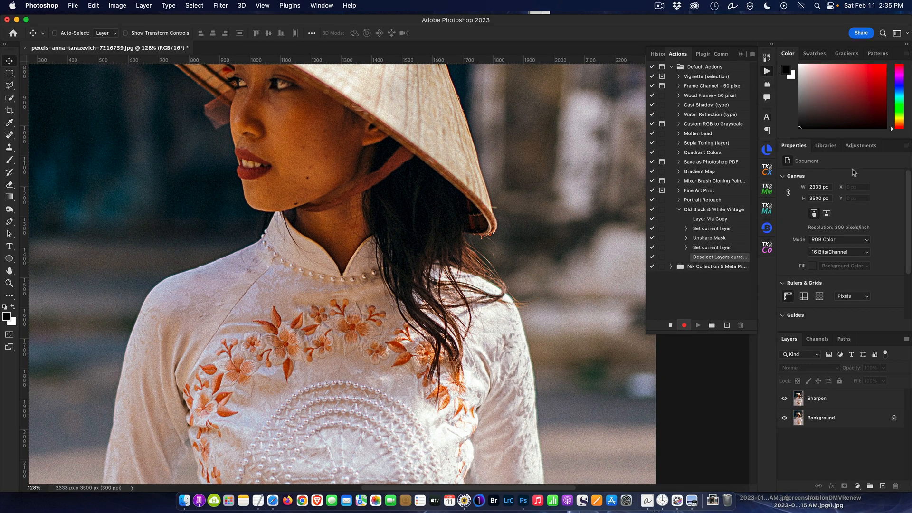
Bring up the available adjustments and add a Black & White adjustment layer above the Sharpen layer.
{"action": "left_click", "coordinate": [861, 146]}
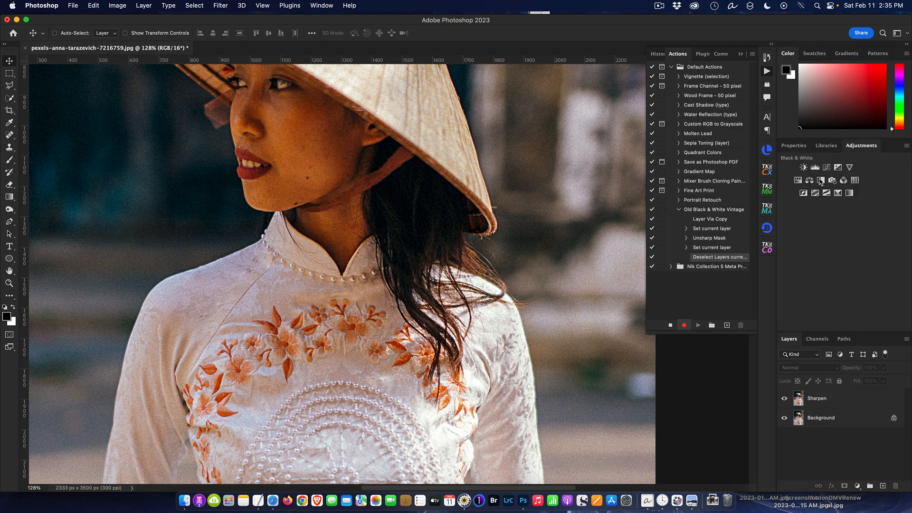
{"action": "left_click", "coordinate": [323, 5]}
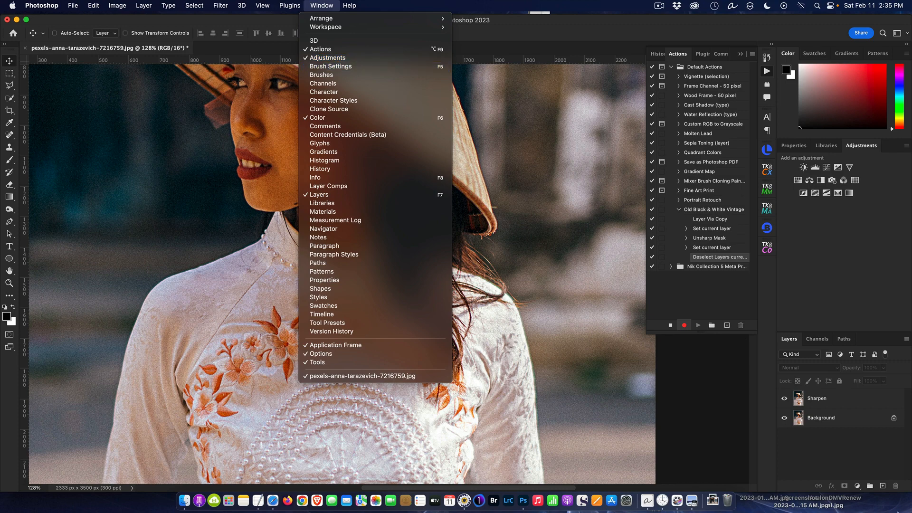
{"action": "left_click", "coordinate": [834, 454]}
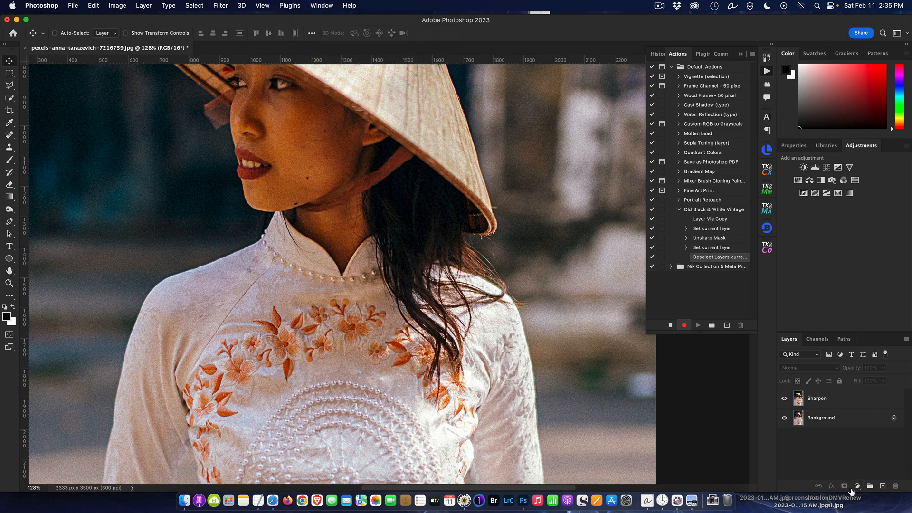
{"action": "left_click", "coordinate": [858, 487]}
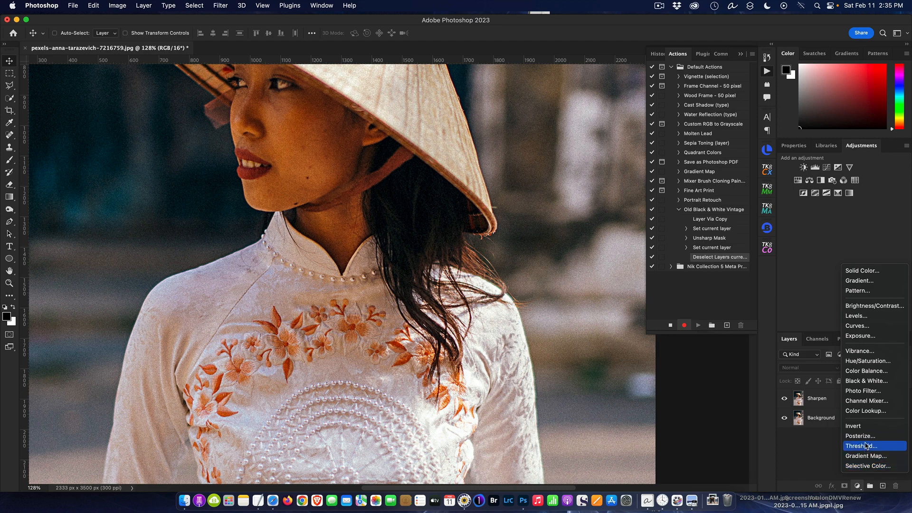
{"action": "left_click", "coordinate": [870, 385]}
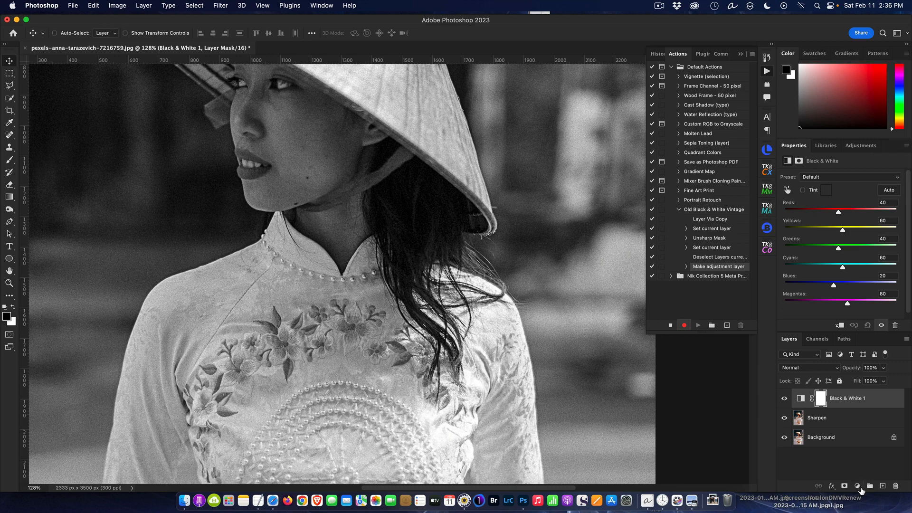
Add an Exposure adjustment layer above the Black & White layer with exposure -1.21, offset +0.0738 and gamma correction 1.45.
{"action": "left_click", "coordinate": [859, 487]}
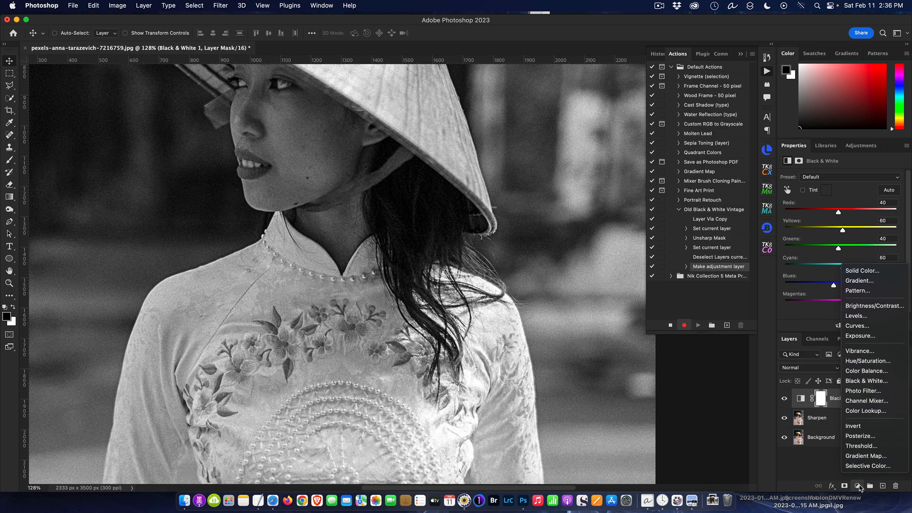
{"action": "left_click", "coordinate": [870, 338]}
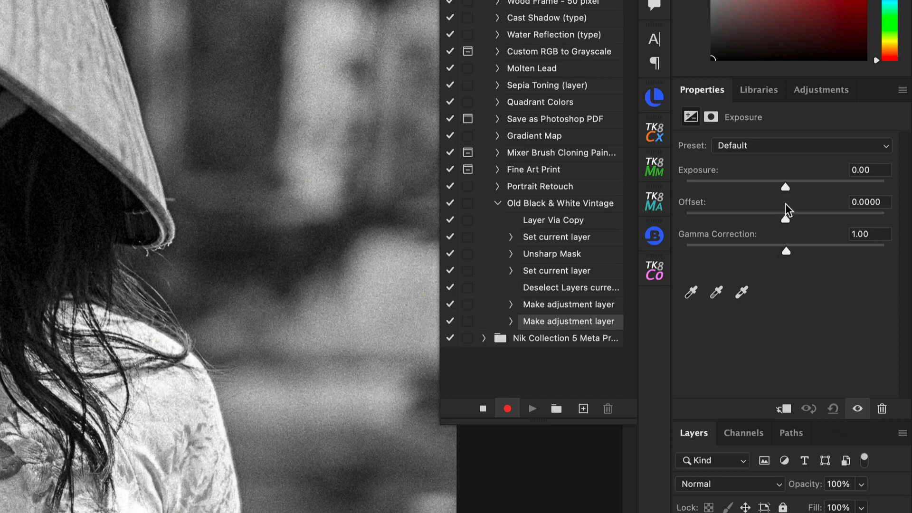
{"action": "left_click_drag", "start_coordinate": [787, 188], "coordinate": [767, 190]}
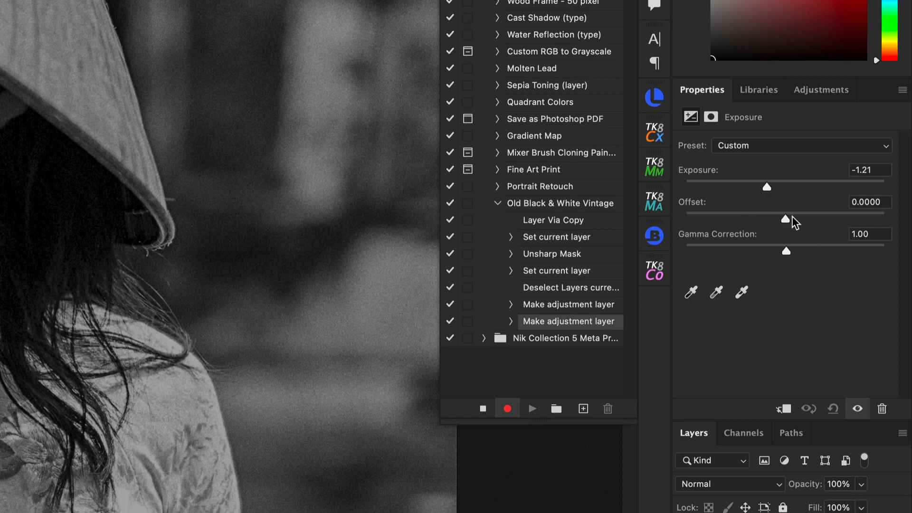
{"action": "left_click_drag", "start_coordinate": [788, 218], "coordinate": [800, 219]}
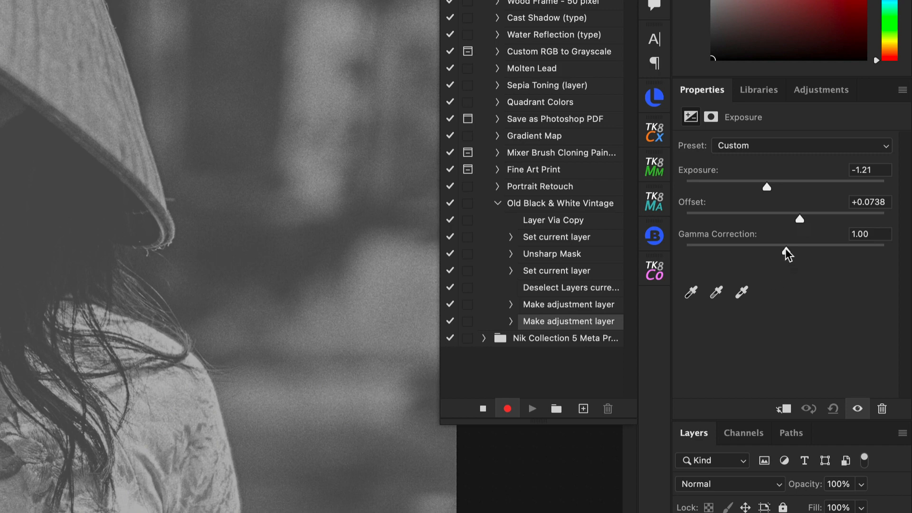
{"action": "left_click_drag", "start_coordinate": [786, 248], "coordinate": [760, 244]}
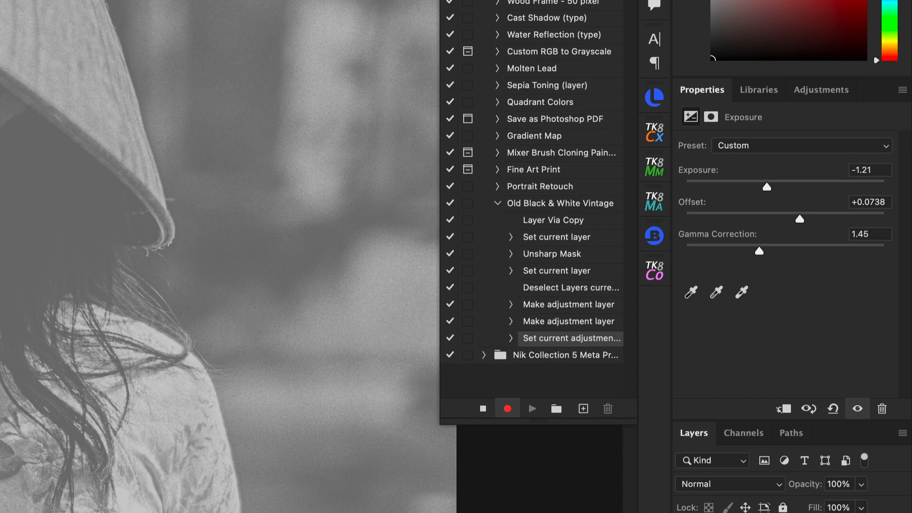
Reduce the Exposure layer's opacity to 71% and compare the image with the layer hidden and shown.
{"action": "key", "text": "super+2"}
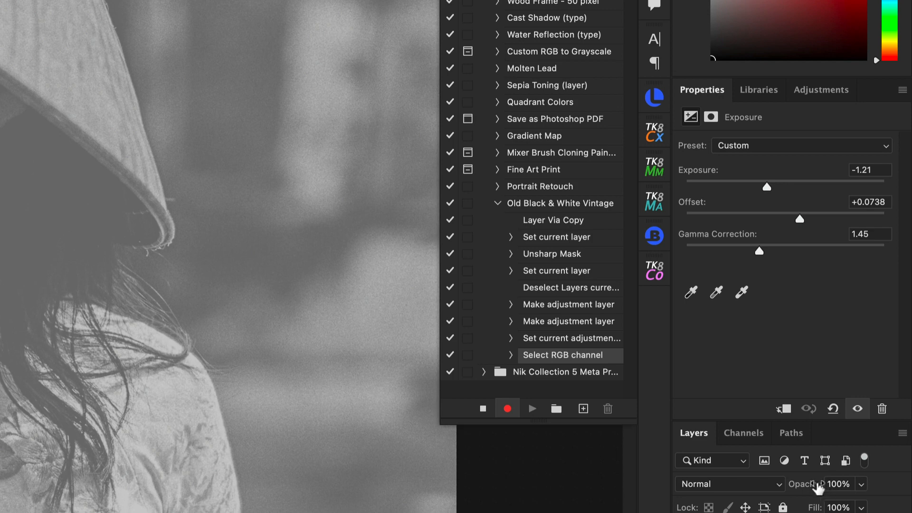
{"action": "mouse_move", "coordinate": [817, 486]}
{"action": "left_mouse_down"}
{"action": "mouse_move", "coordinate": [797, 490]}
{"action": "mouse_move", "coordinate": [809, 484]}
{"action": "left_mouse_up"}
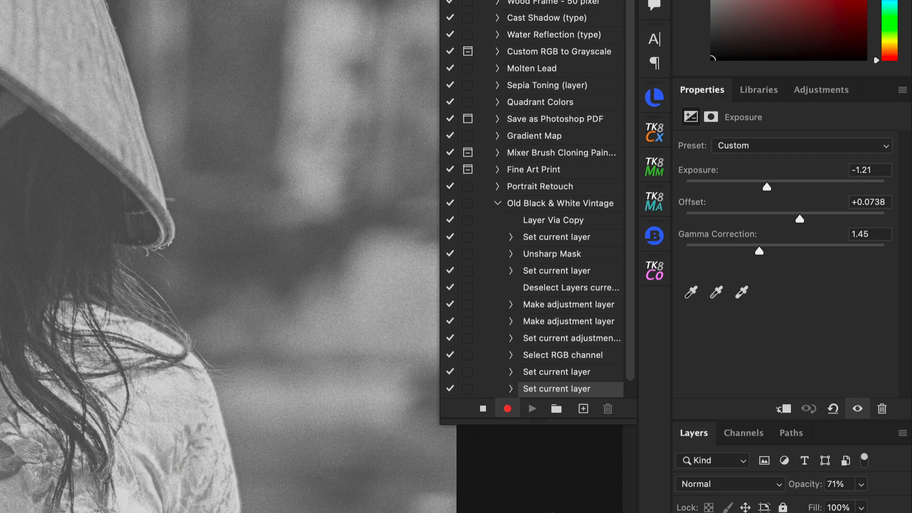
{"action": "key", "text": "super+comma"}
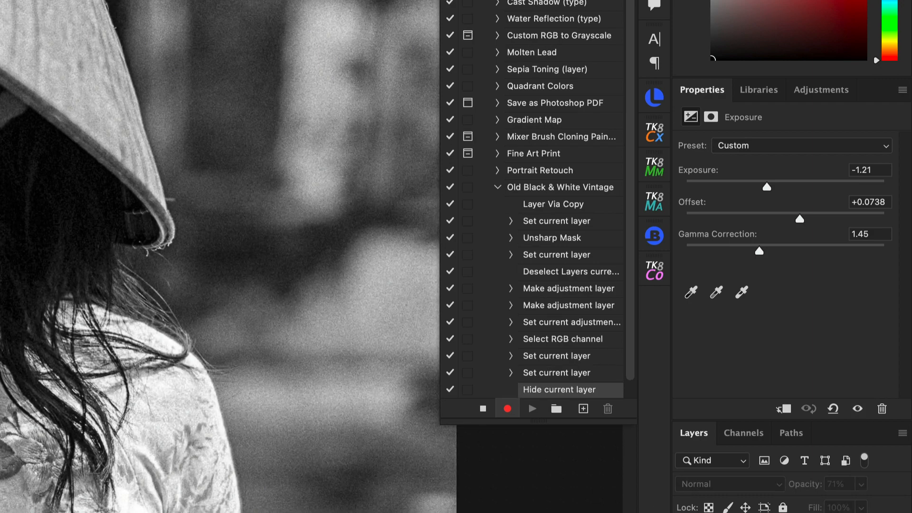
{"action": "key", "text": "super+comma"}
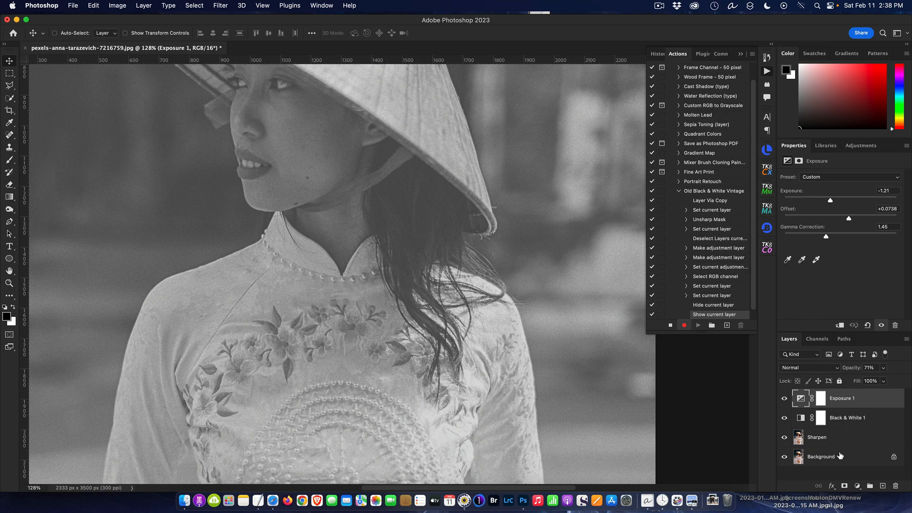
Add a Curves adjustment layer and shape its Red channel into an S-curve with points at input 164/output 216 and input 71/output 51.
{"action": "left_click", "coordinate": [858, 486]}
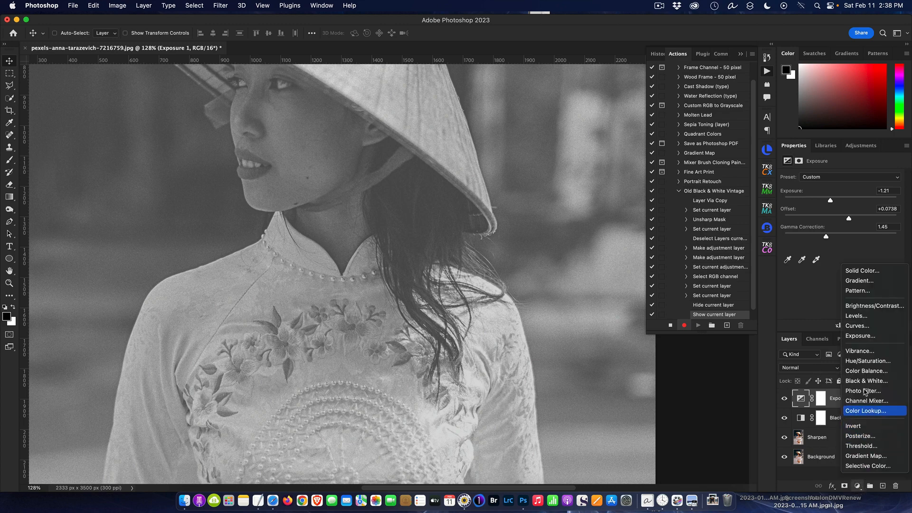
{"action": "left_click", "coordinate": [877, 327]}
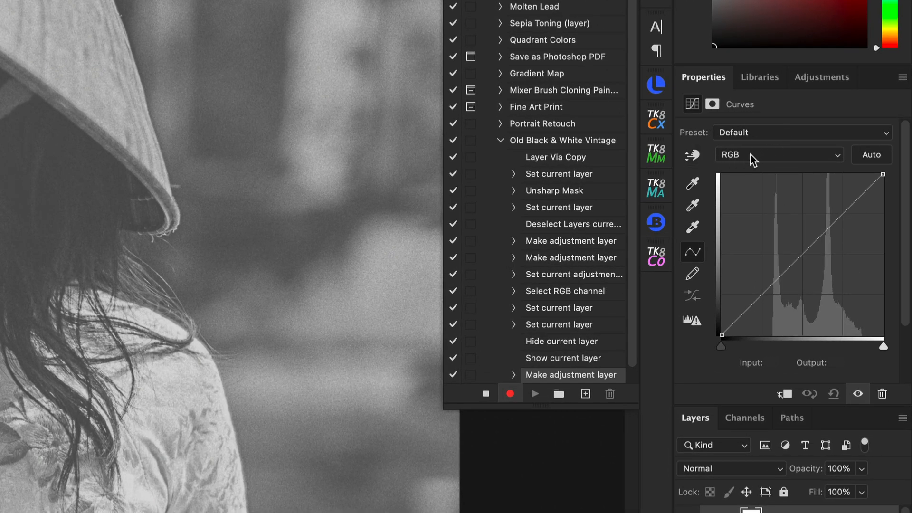
{"action": "left_click", "coordinate": [838, 163]}
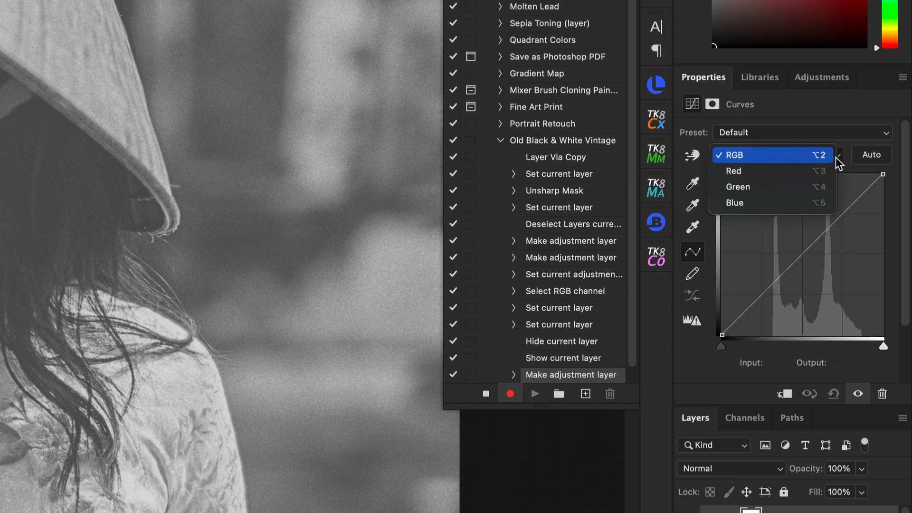
{"action": "left_click", "coordinate": [786, 171]}
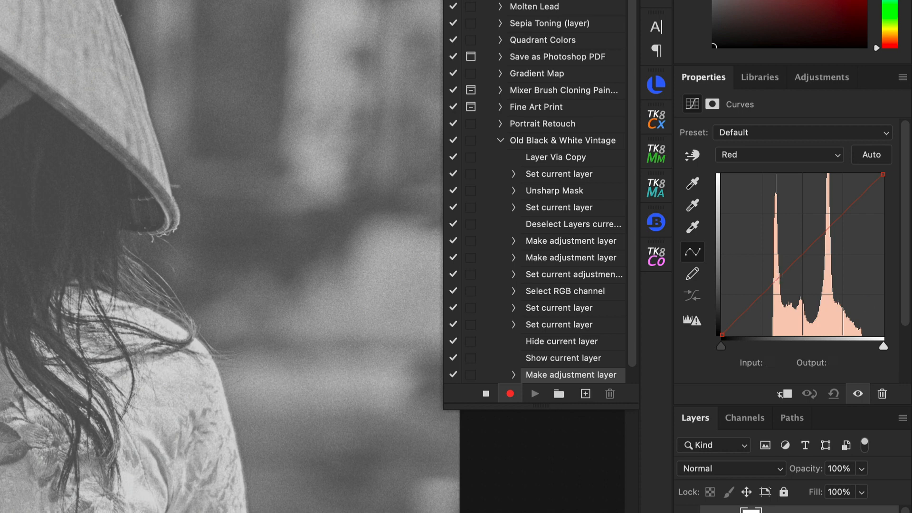
{"action": "key", "text": "alt+F9"}
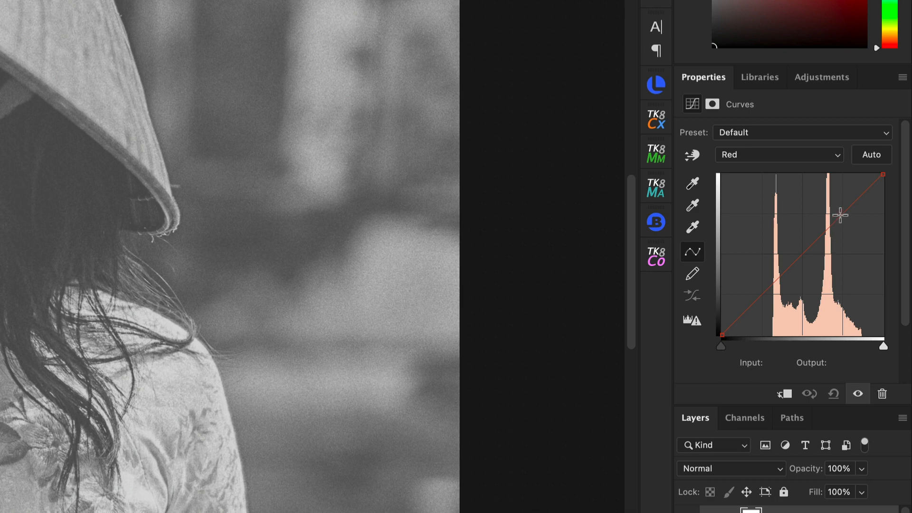
{"action": "key", "text": "alt+F9"}
{"action": "left_click", "coordinate": [840, 216]}
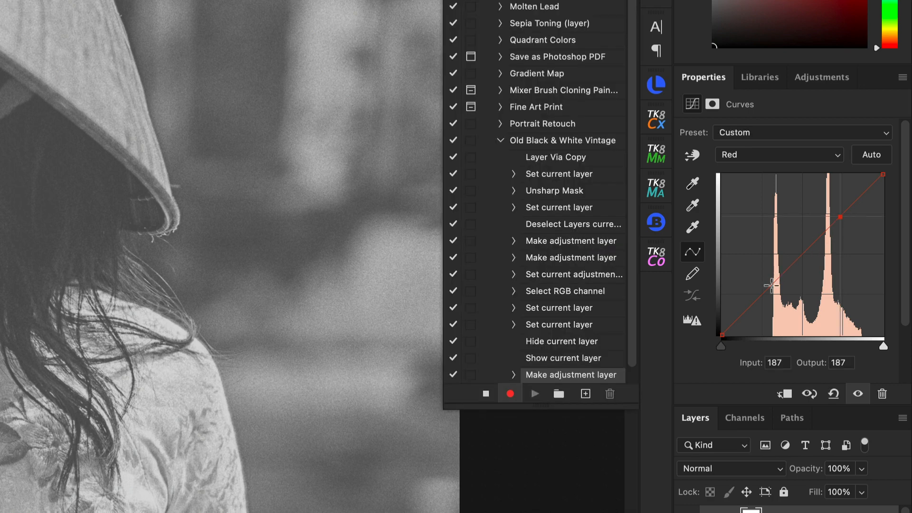
{"action": "left_click", "coordinate": [762, 293]}
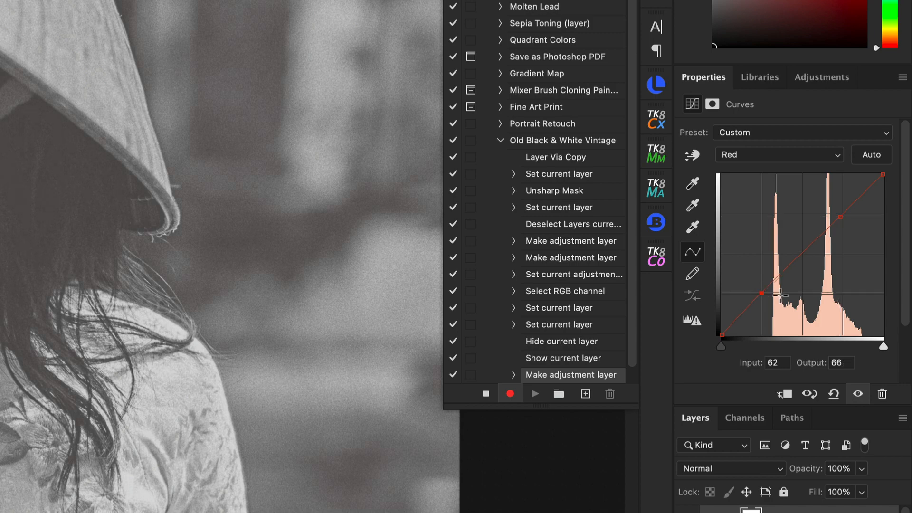
{"action": "left_click_drag", "start_coordinate": [841, 216], "coordinate": [825, 199]}
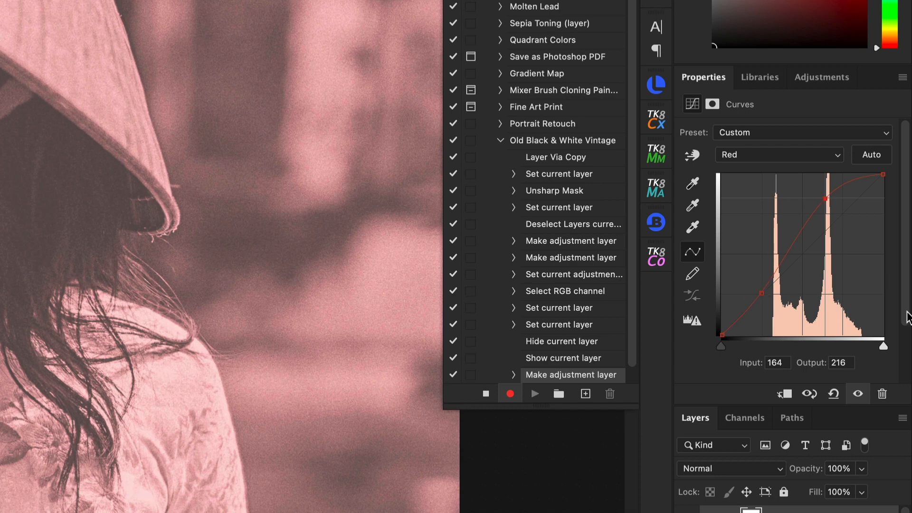
{"action": "left_click", "coordinate": [763, 293]}
{"action": "left_click_drag", "start_coordinate": [763, 293], "coordinate": [768, 303]}
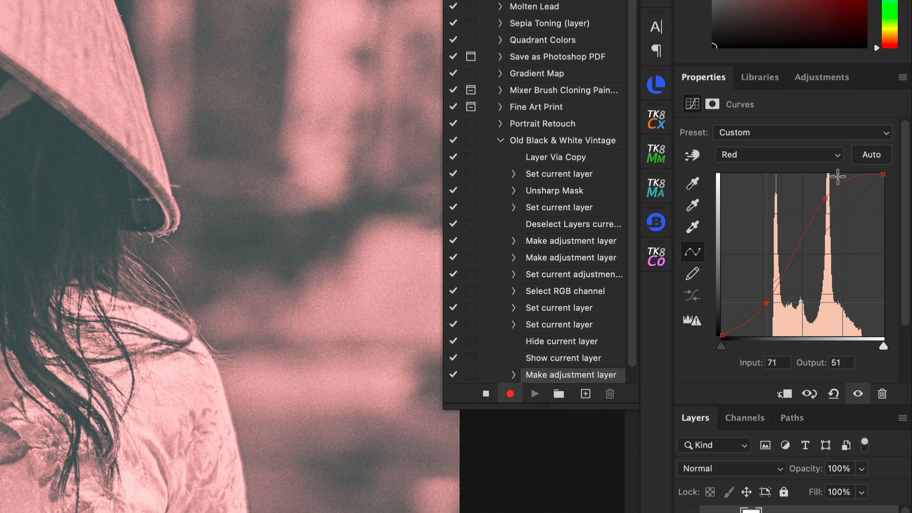
Shape the Green channel curve with a shadow point at input 80/output 46 and a highlight point at input 186/output 190.
{"action": "left_click", "coordinate": [839, 157]}
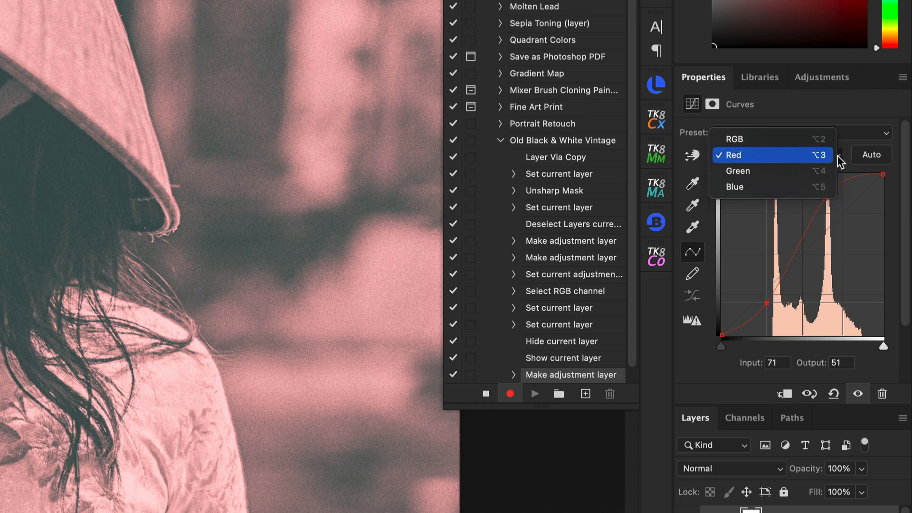
{"action": "left_click", "coordinate": [820, 180]}
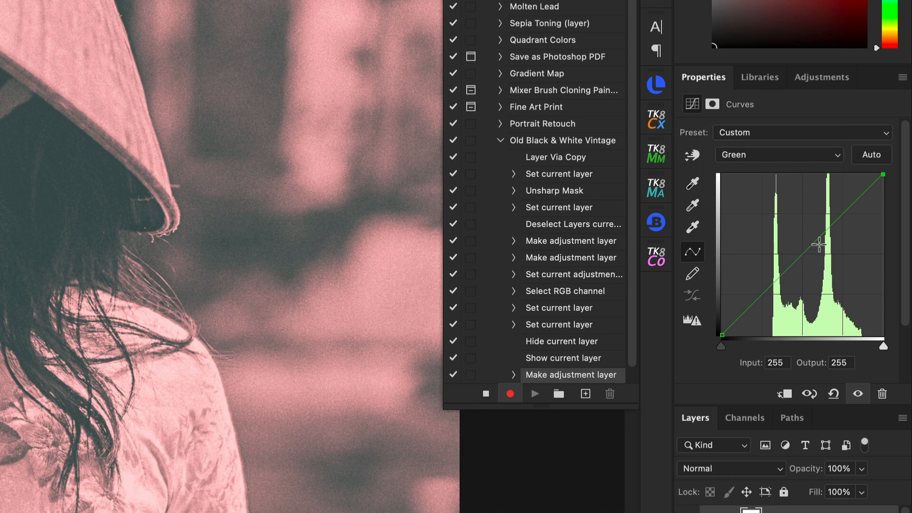
{"action": "left_click", "coordinate": [840, 216]}
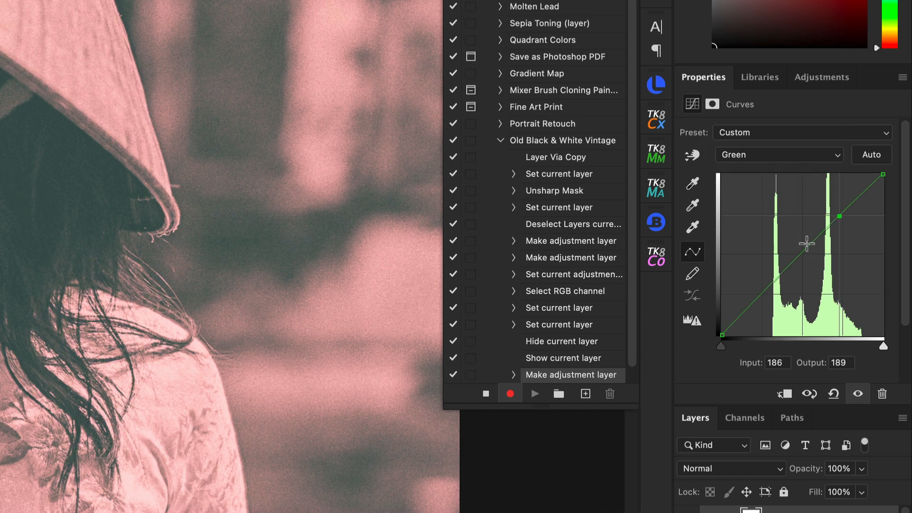
{"action": "left_click", "coordinate": [765, 295]}
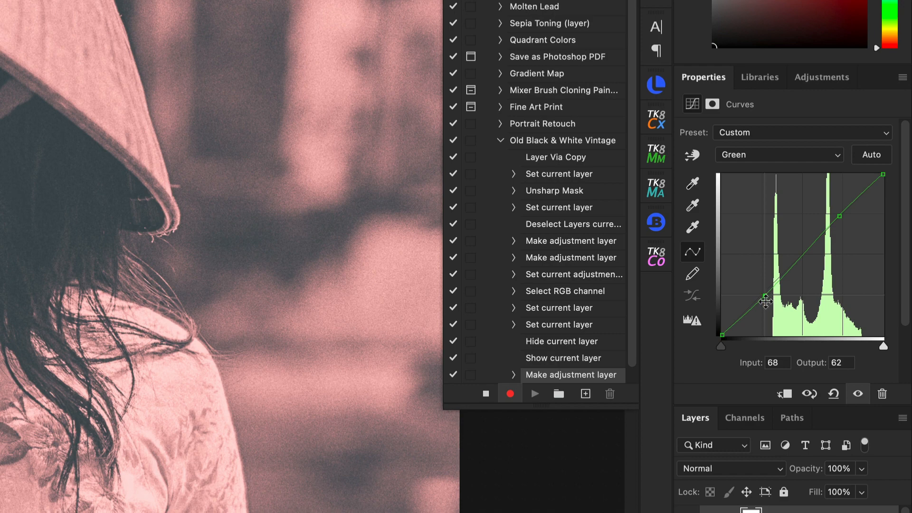
{"action": "left_click_drag", "start_coordinate": [765, 295], "coordinate": [772, 310]}
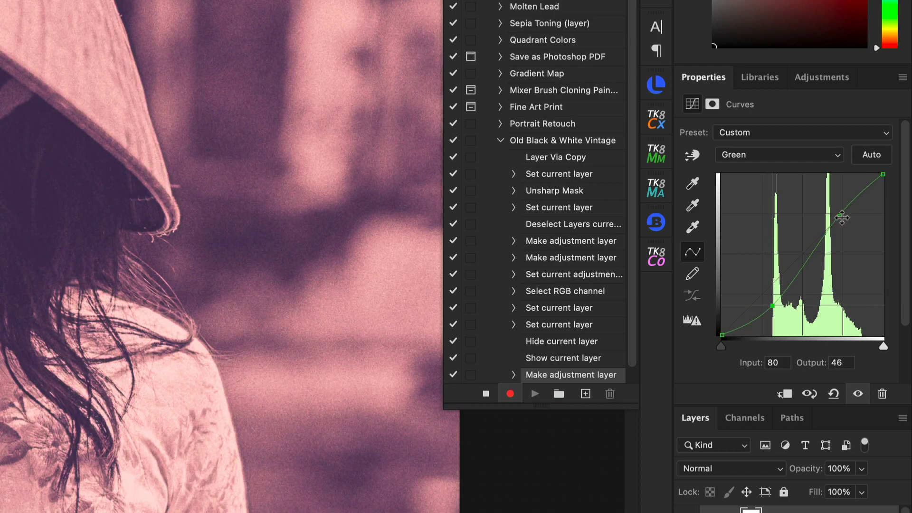
{"action": "mouse_move", "coordinate": [840, 216]}
{"action": "left_mouse_down"}
{"action": "mouse_move", "coordinate": [836, 208]}
{"action": "mouse_move", "coordinate": [842, 215]}
{"action": "left_mouse_up"}
Shape the Blue channel curve with a shadow point at input 65/output 71 and a highlight point at input 191/output 171.
{"action": "left_click", "coordinate": [825, 155]}
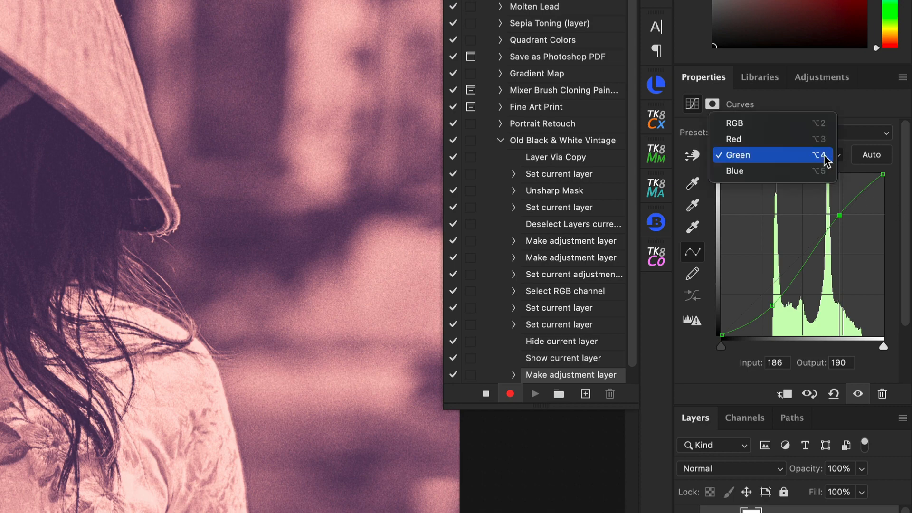
{"action": "left_click", "coordinate": [808, 170]}
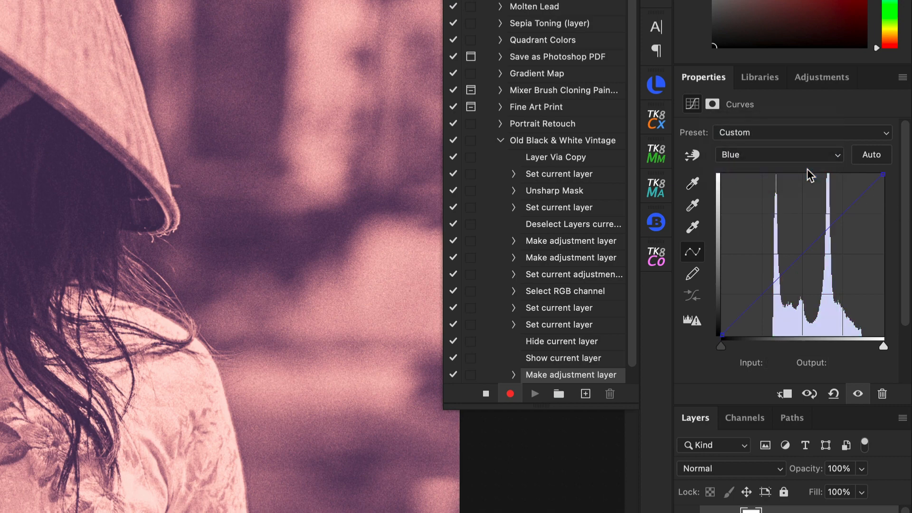
{"action": "left_click", "coordinate": [840, 215]}
{"action": "left_click", "coordinate": [767, 294]}
{"action": "left_click_drag", "start_coordinate": [766, 296], "coordinate": [759, 286]}
{"action": "left_click_drag", "start_coordinate": [837, 214], "coordinate": [842, 227]}
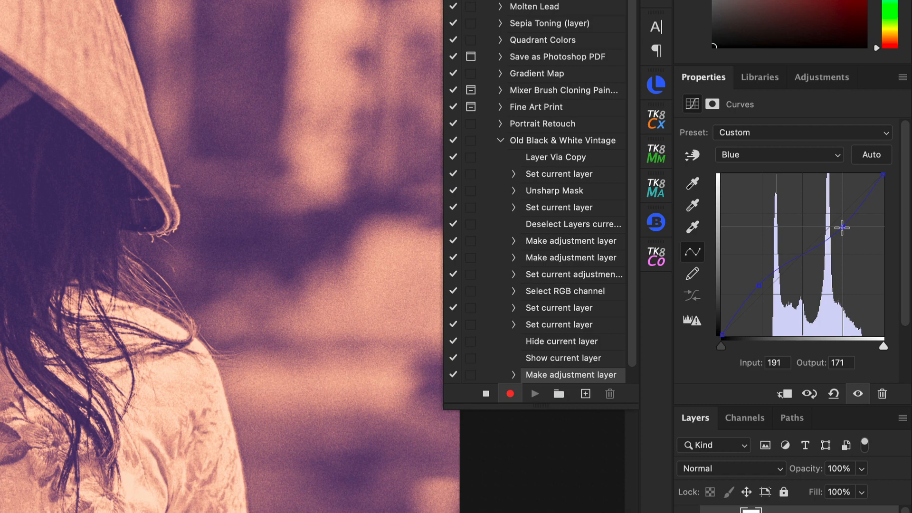
{"action": "left_click_drag", "start_coordinate": [761, 292], "coordinate": [764, 295]}
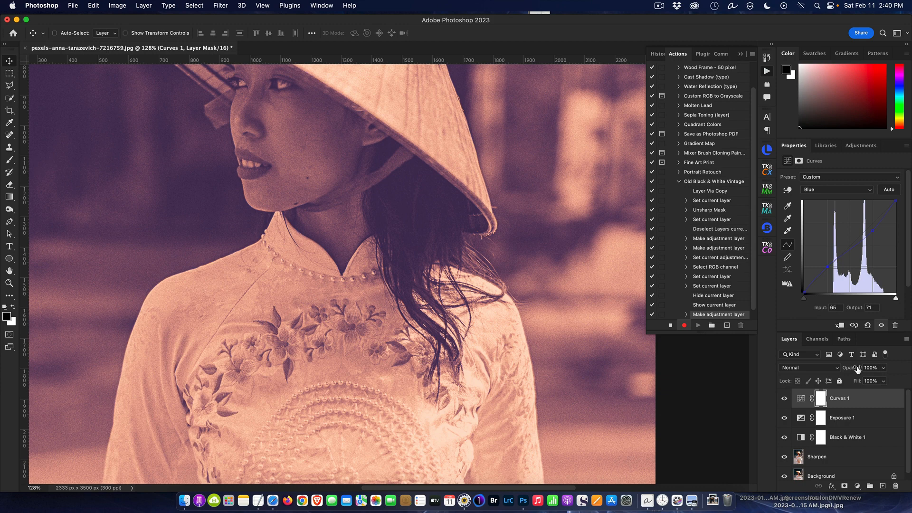
Lower the Curves layer's opacity to 61% and stop recording the action.
{"action": "left_click_drag", "start_coordinate": [858, 369], "coordinate": [841, 373]}
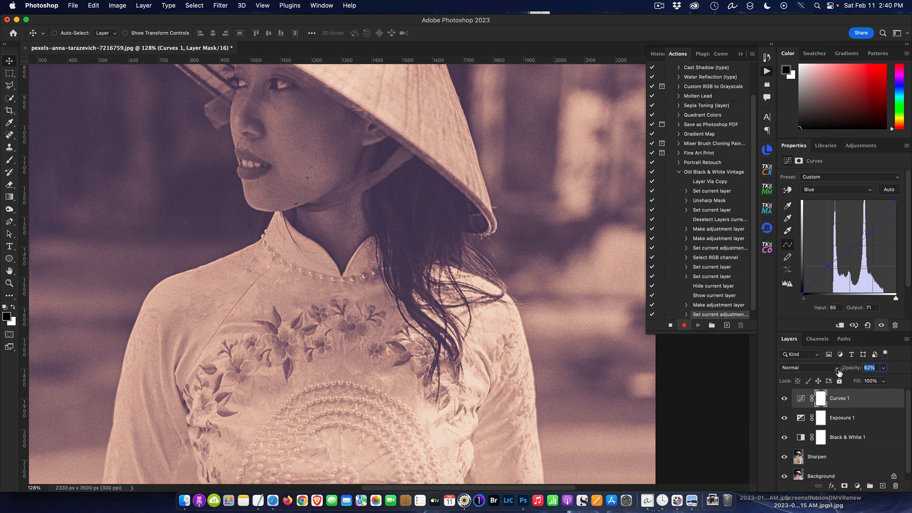
{"action": "left_click_drag", "start_coordinate": [838, 373], "coordinate": [838, 374]}
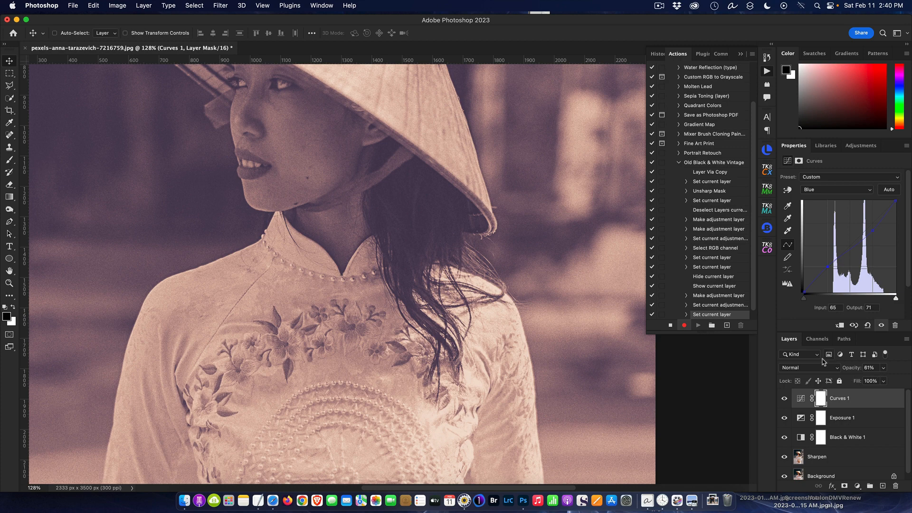
{"action": "left_click", "coordinate": [671, 326]}
Collapse the recorded steps of Old Black & White Vintage and switch the actions list to Button Mode.
{"action": "left_click", "coordinate": [679, 163]}
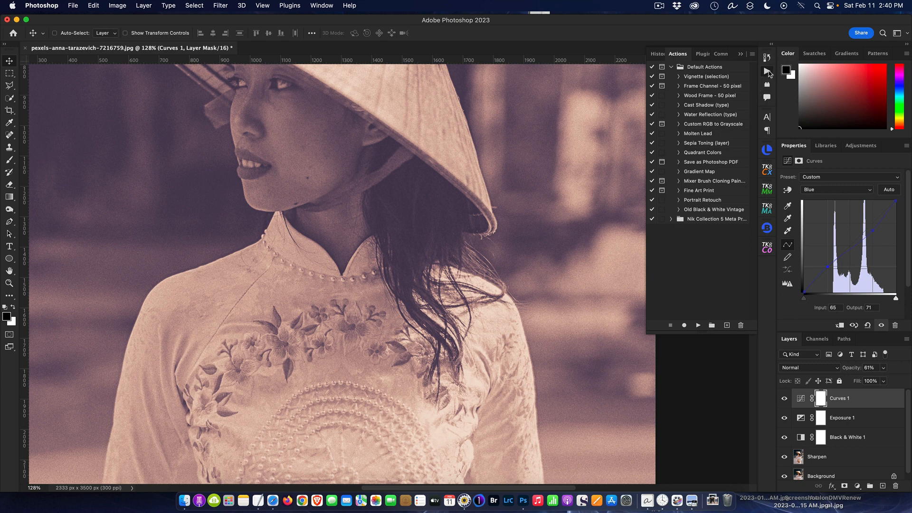
{"action": "left_click", "coordinate": [754, 55]}
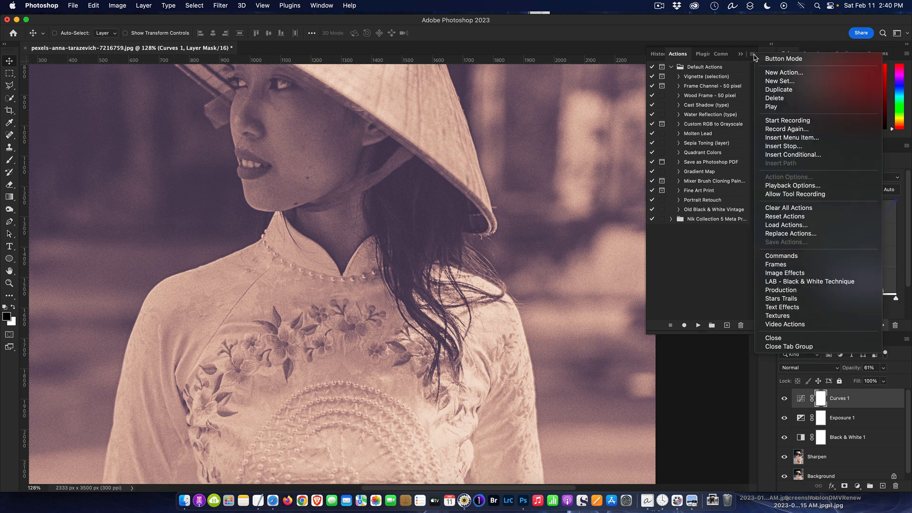
{"action": "left_click", "coordinate": [775, 59]}
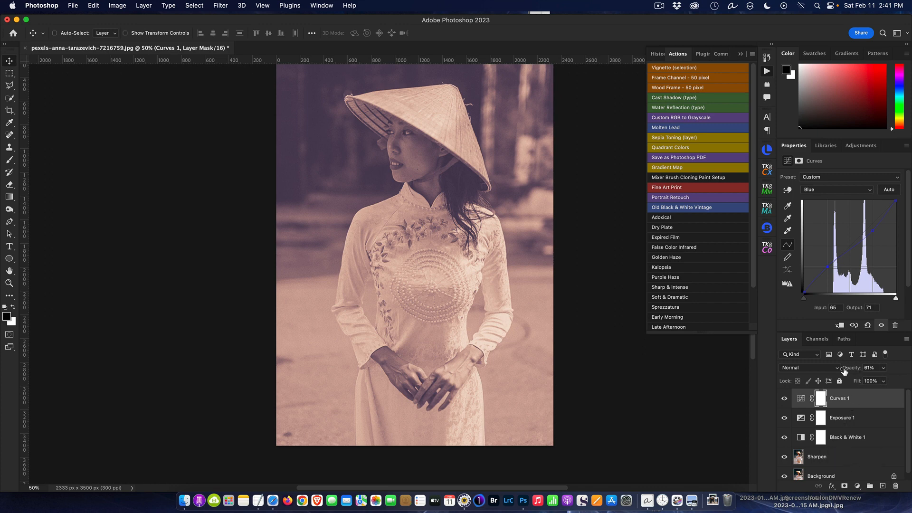
Review the settings of the Exposure 1, Black & White 1 and Sharpen layers.
{"action": "left_click", "coordinate": [854, 420]}
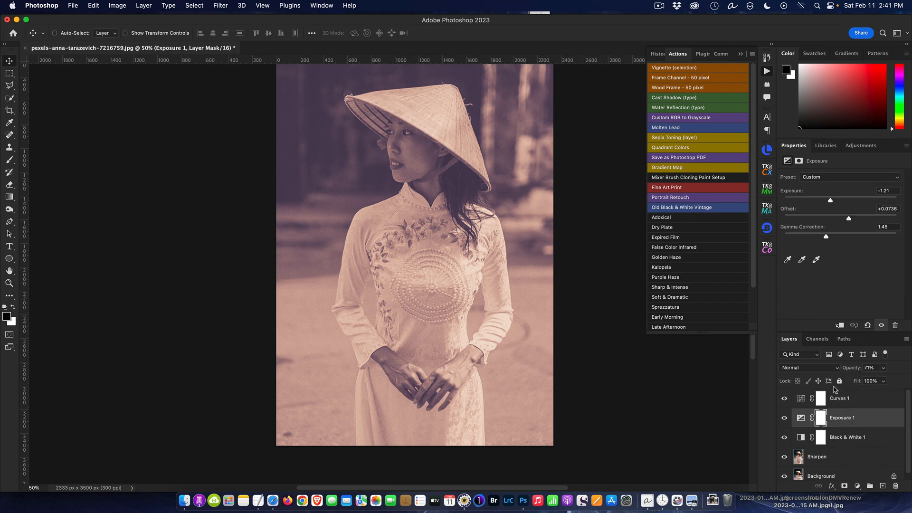
{"action": "left_click", "coordinate": [852, 438]}
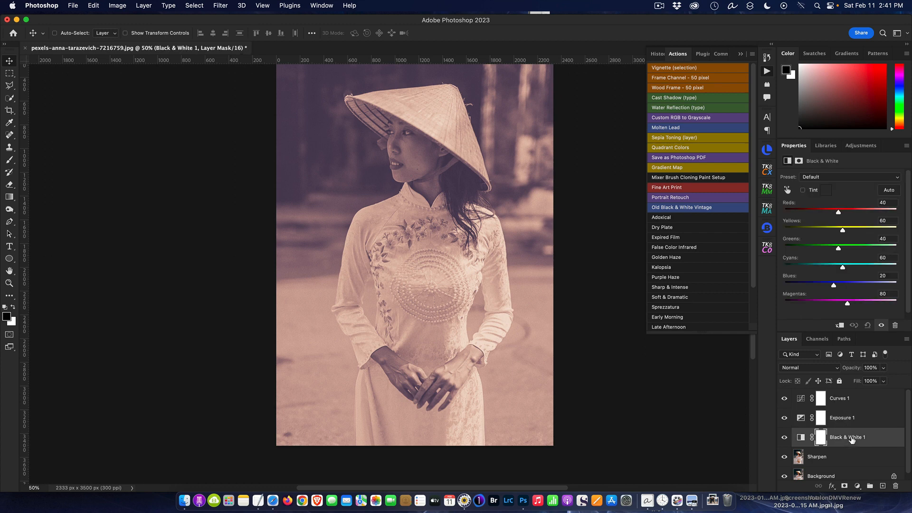
{"action": "left_click", "coordinate": [847, 457]}
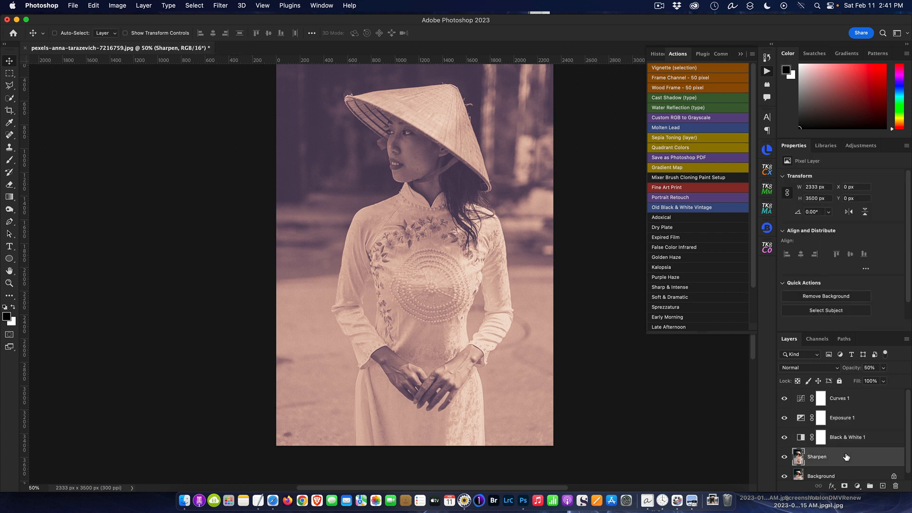
Delete the Curves 1, Exposure 1, Black & White 1 and Sharpen layers together, keeping only the Background.
{"action": "left_click", "coordinate": [840, 399]}
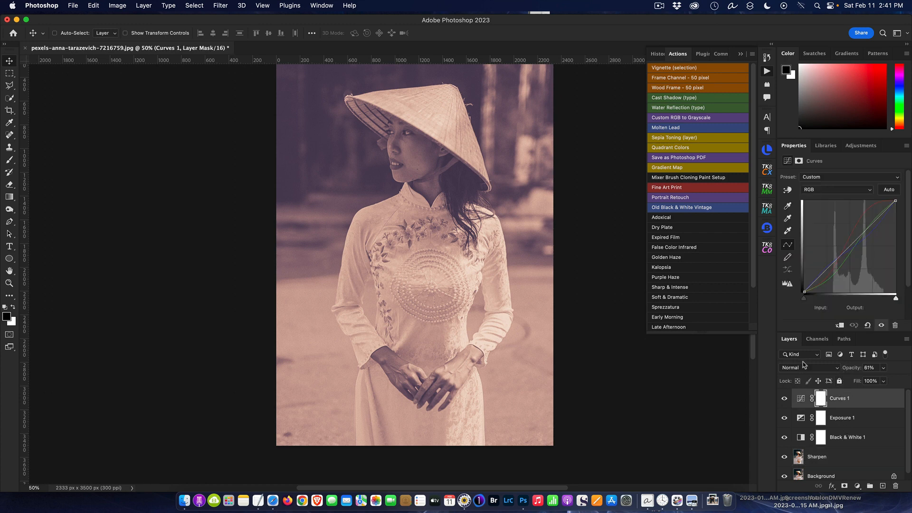
{"action": "scroll", "coordinate": [826, 414], "scroll_direction": "down", "scroll_amount": 1}
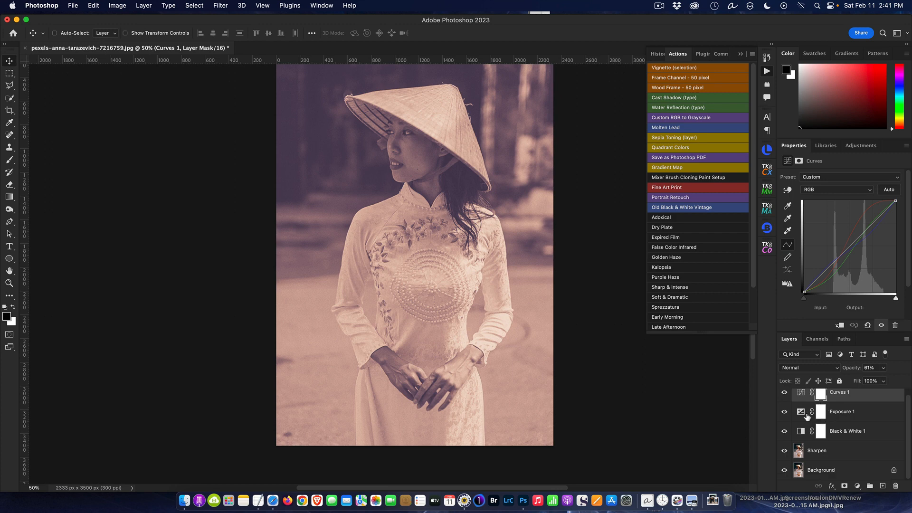
{"action": "left_click", "coordinate": [855, 452], "text": "shift"}
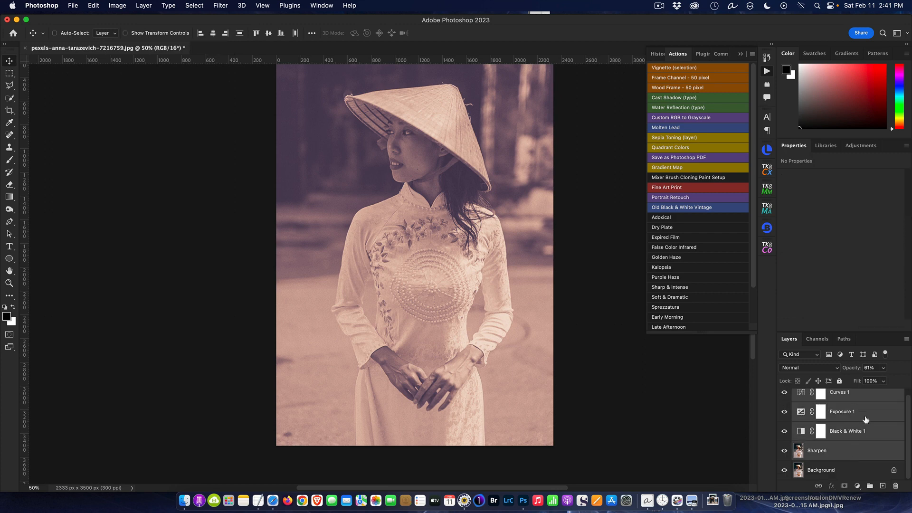
{"action": "left_click_drag", "start_coordinate": [861, 392], "coordinate": [897, 489]}
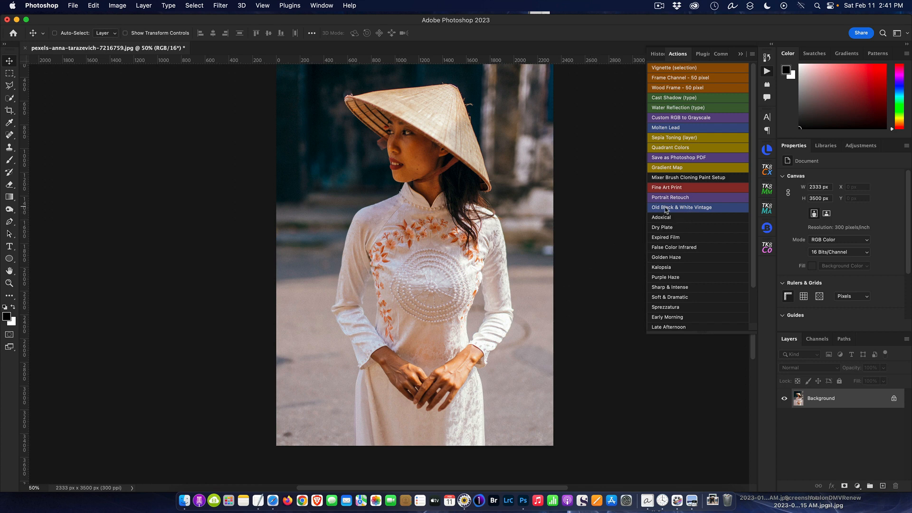
Run the Old Black & White Vintage action on the original portrait and hide the actions list to inspect the result up close.
{"action": "left_click", "coordinate": [700, 209]}
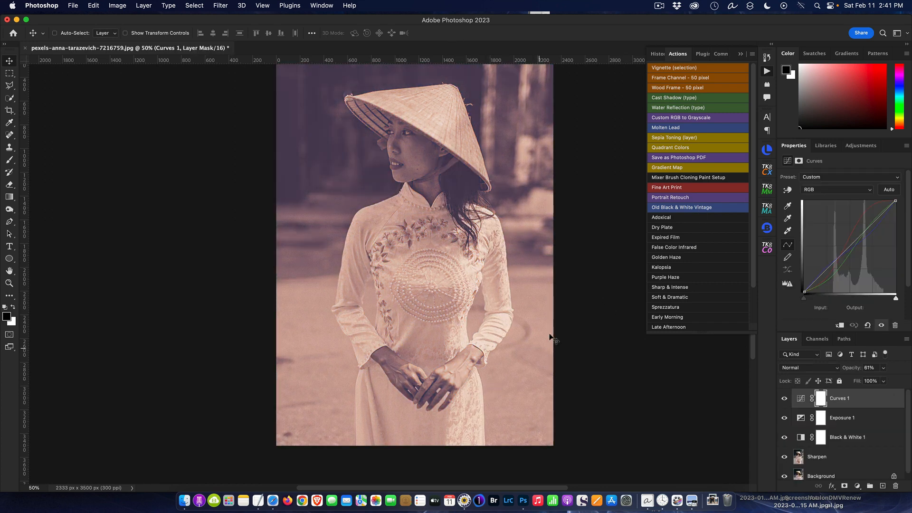
{"action": "scroll", "coordinate": [720, 104], "scroll_direction": "down", "scroll_amount": 1}
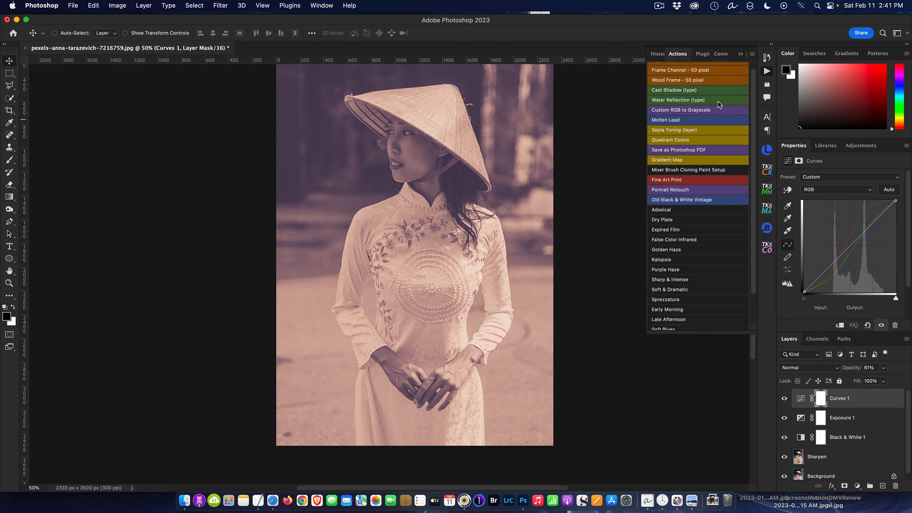
{"action": "left_click", "coordinate": [767, 71]}
{"action": "scroll", "coordinate": [570, 233], "scroll_direction": "up", "scroll_amount": 3}
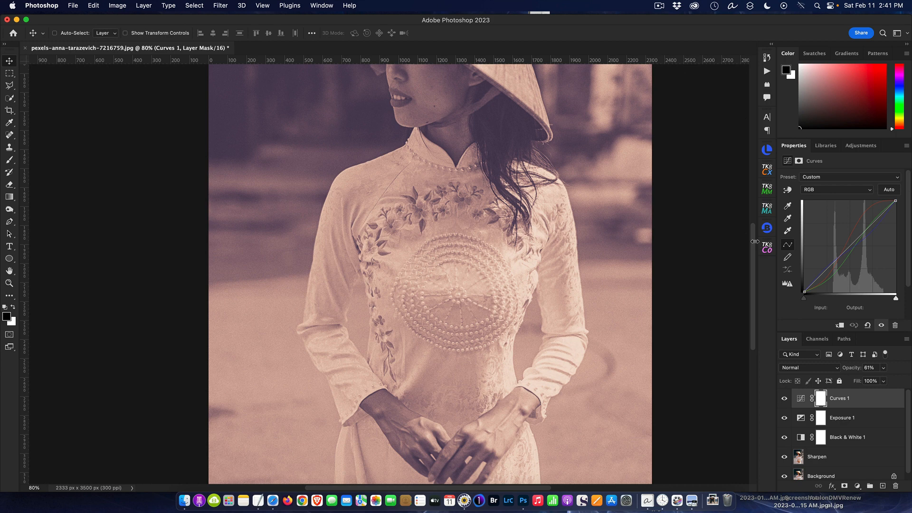
{"action": "scroll", "coordinate": [753, 238], "scroll_direction": "up", "scroll_amount": 5}
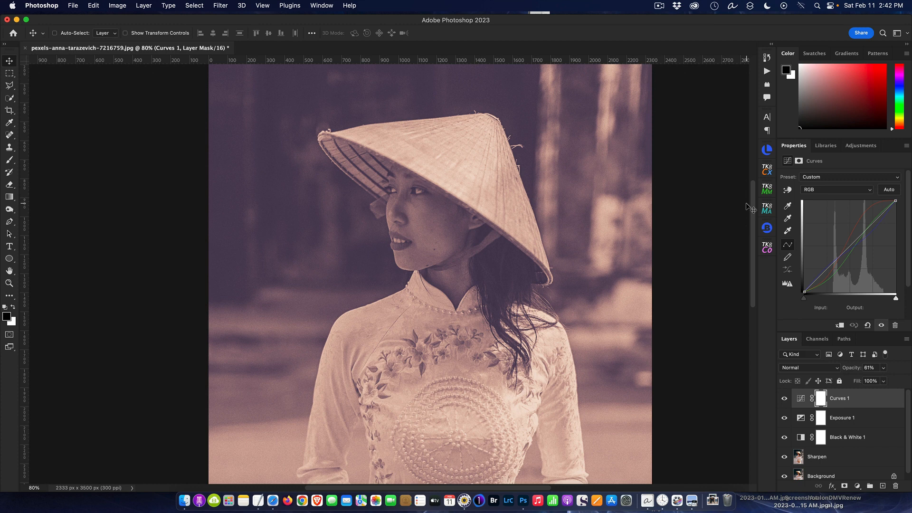
{"action": "left_click", "coordinate": [661, 6]}
{"action": "left_click", "coordinate": [671, 31]}
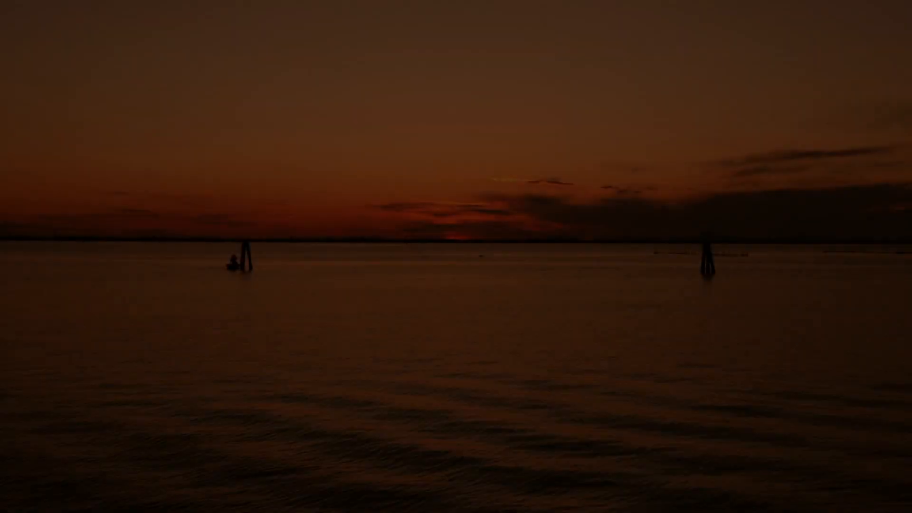